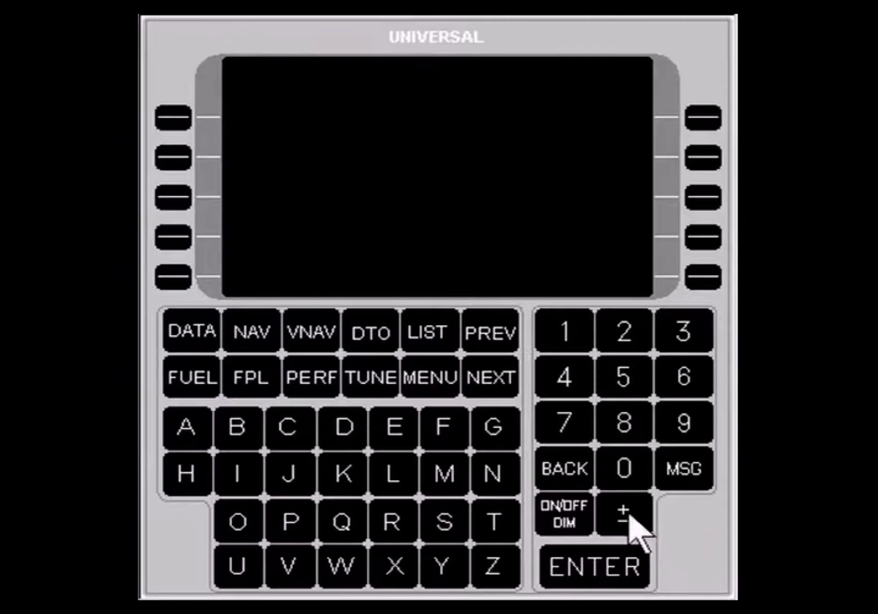
Step: Power on the FMS unit and accept the displayed initial position prompt
click(559, 510)
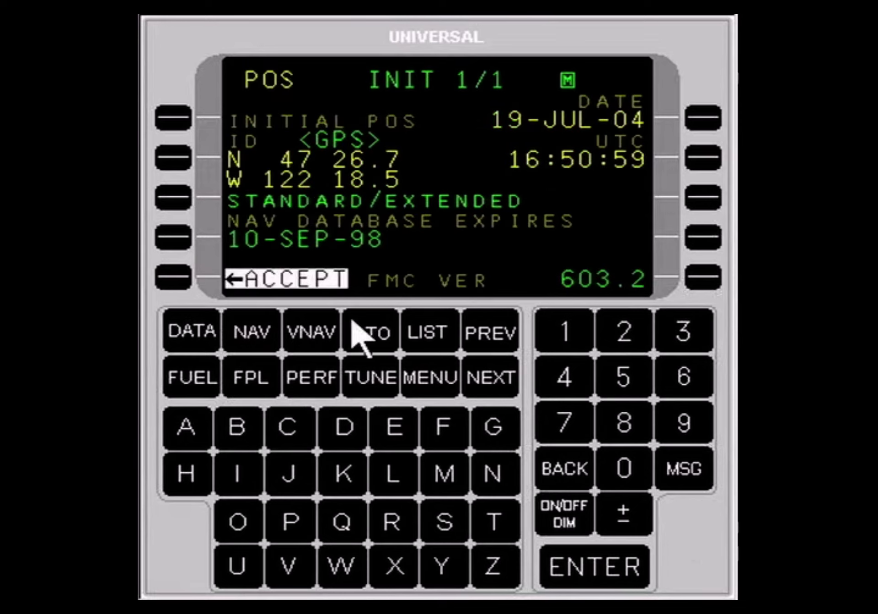
click(169, 277)
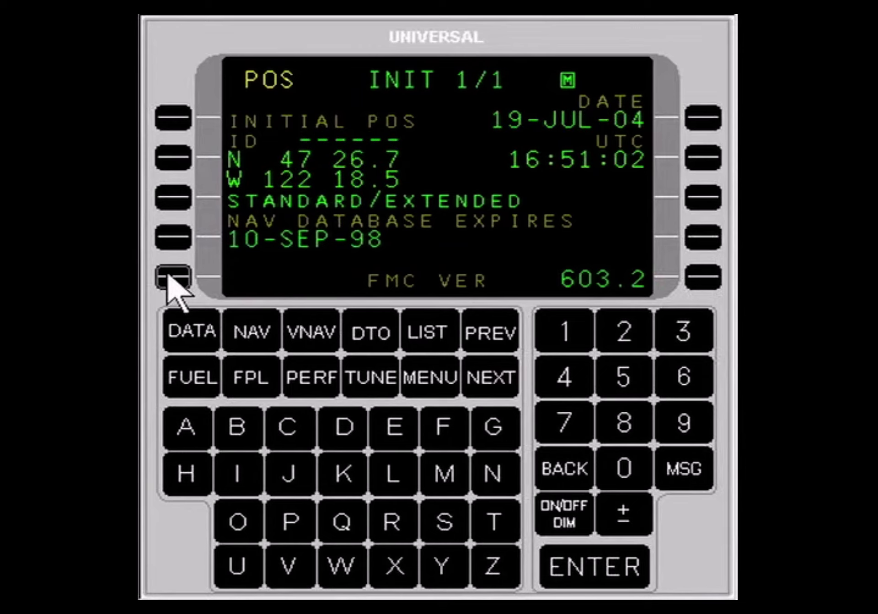
click(168, 276)
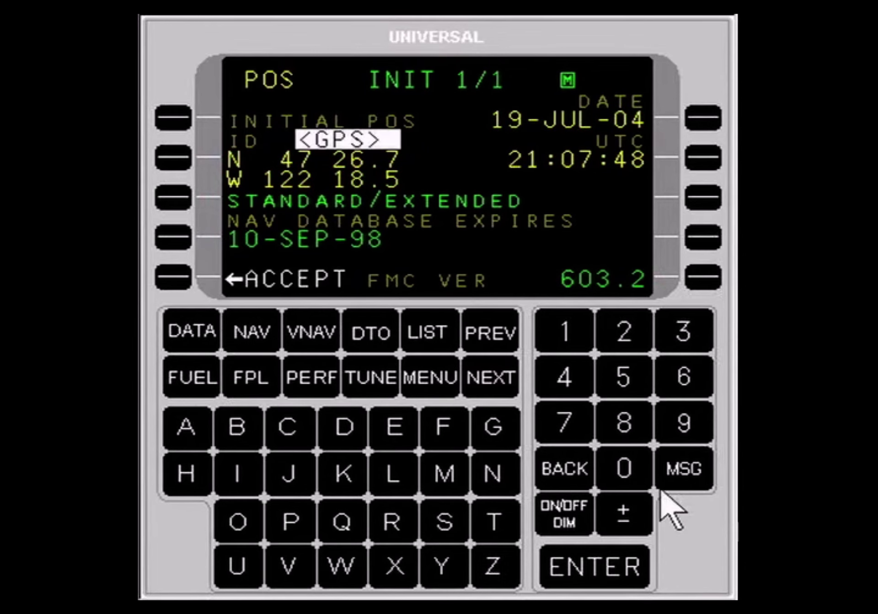
Step: Set KSEA from the nearby airports list as the initial position, confirming date and UTC
click(437, 326)
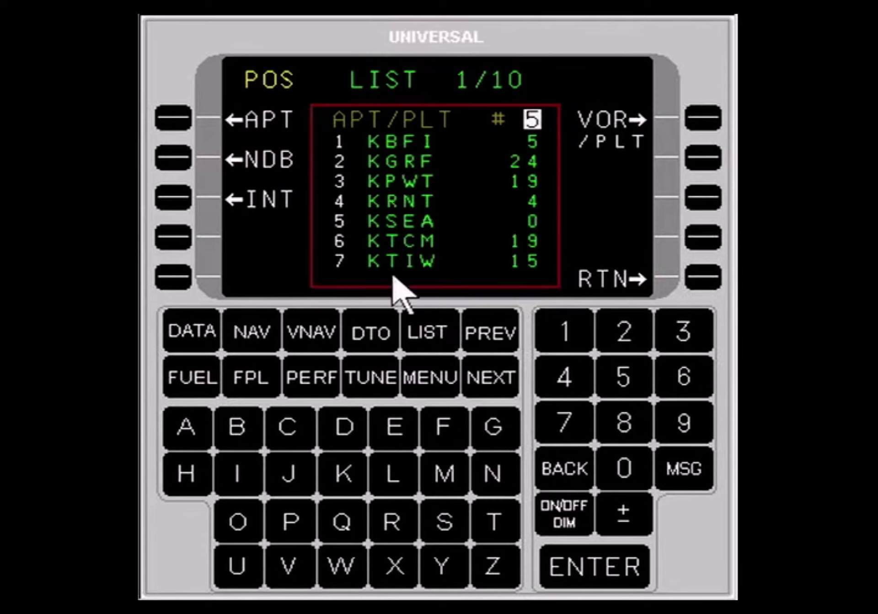
click(173, 121)
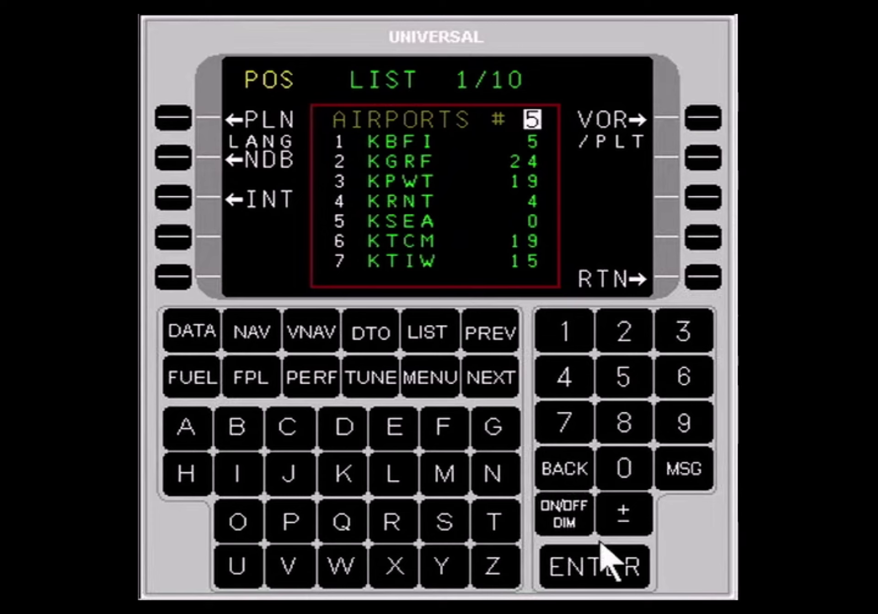
click(599, 566)
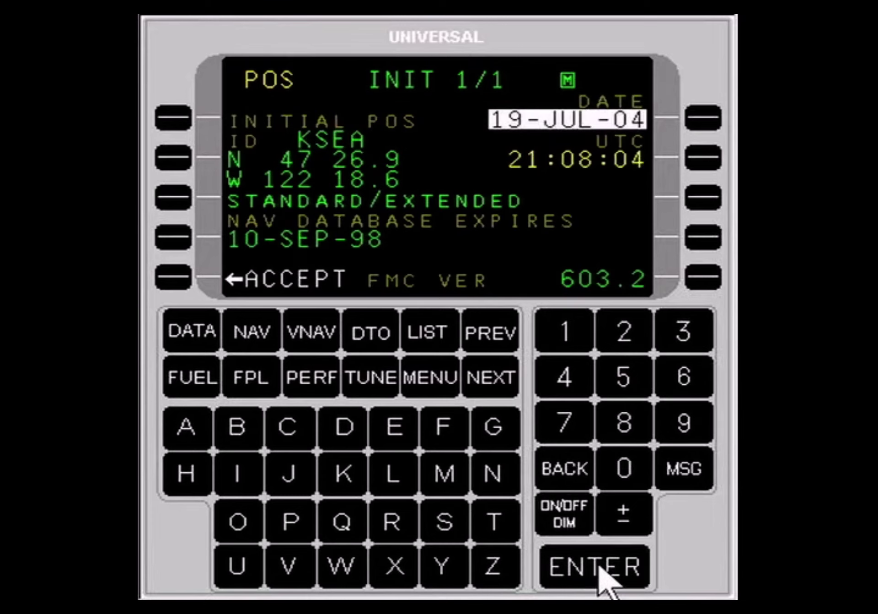
click(599, 566)
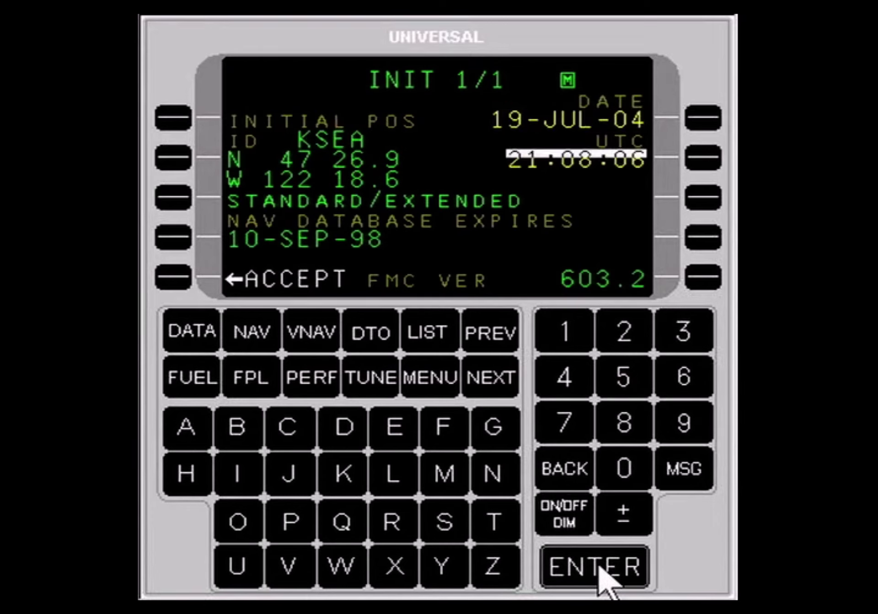
click(599, 567)
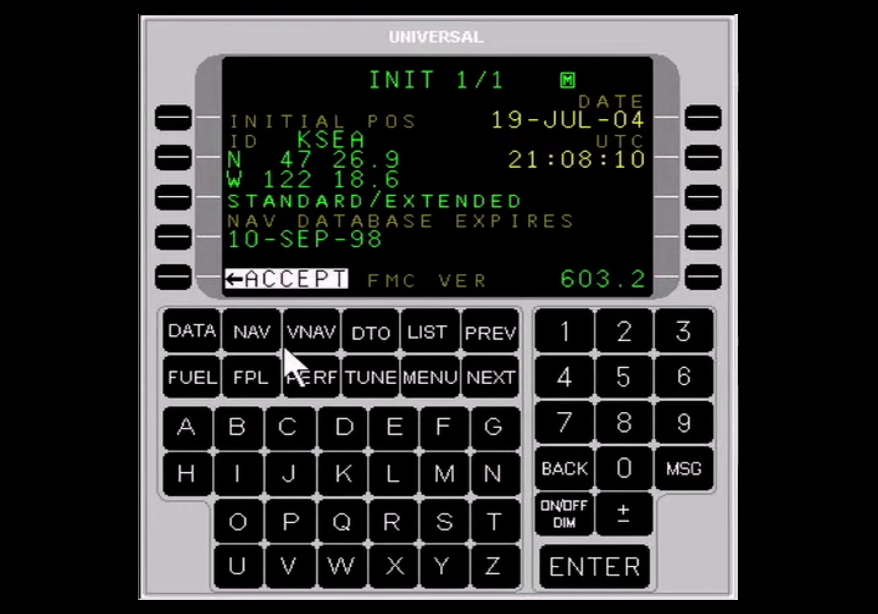
Step: Accept the KSEA position initialization on the POS INIT page
click(173, 276)
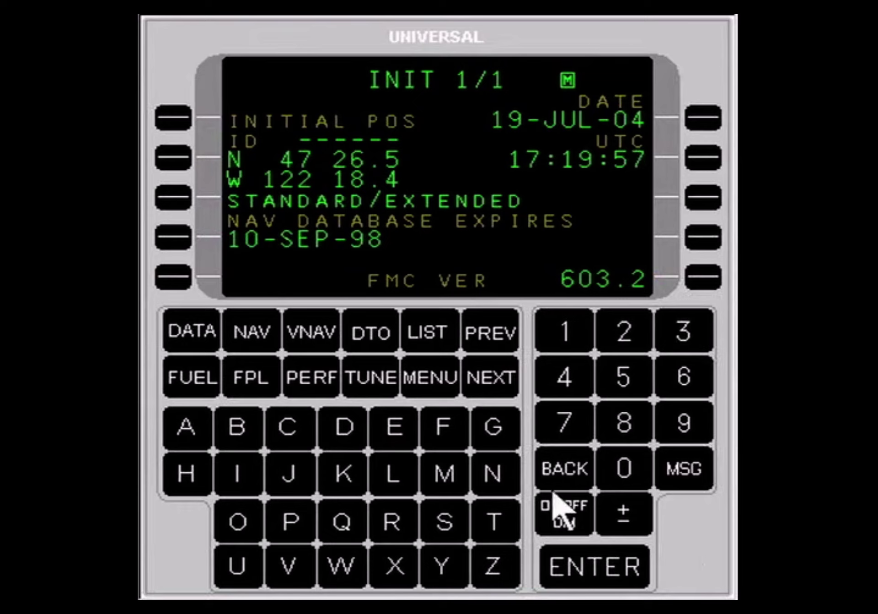
Step: Load stored pilot route 1, KSEA to KTUS, into the flight plan
click(251, 377)
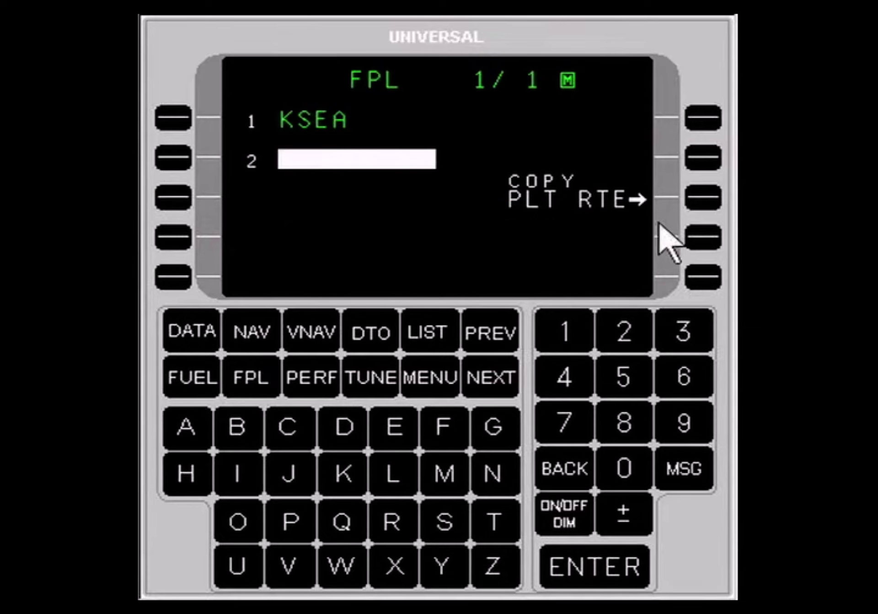
click(697, 196)
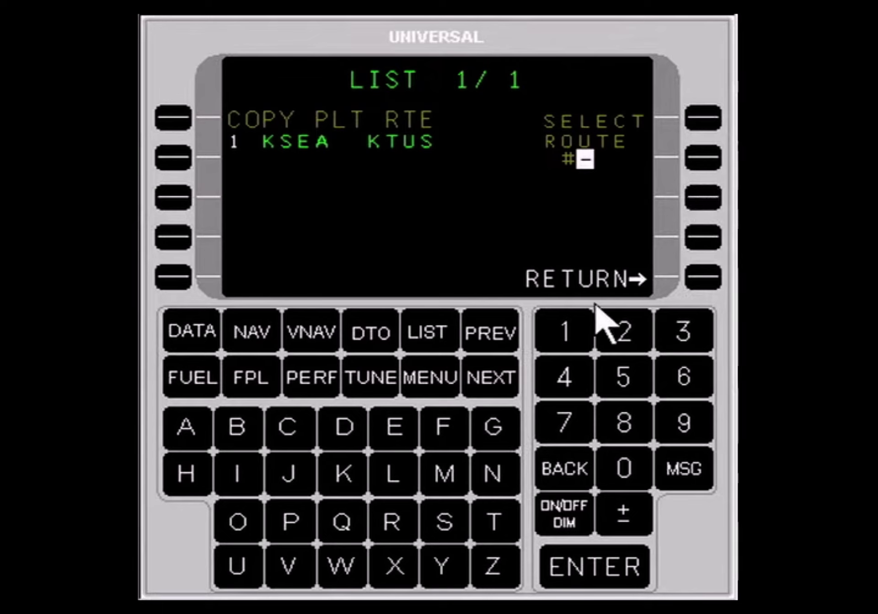
click(566, 326)
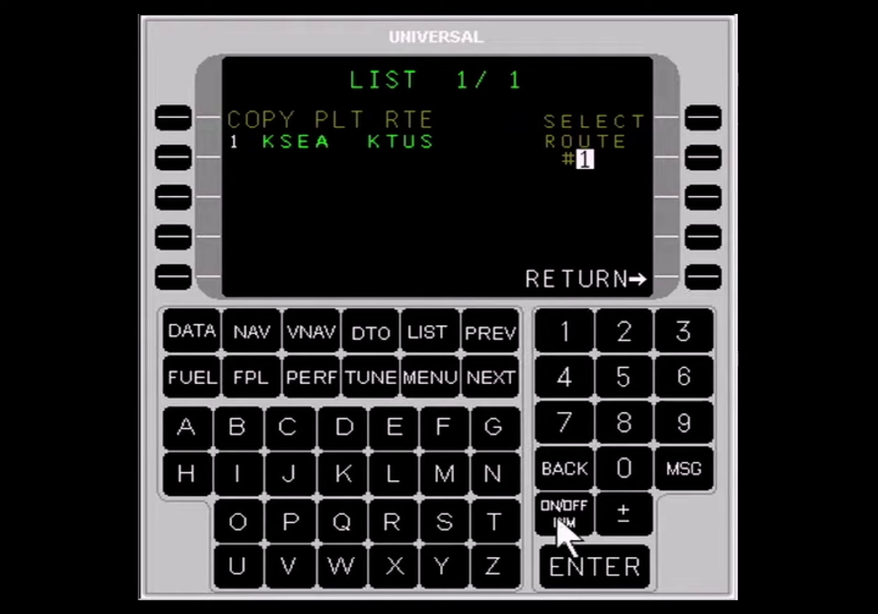
click(563, 574)
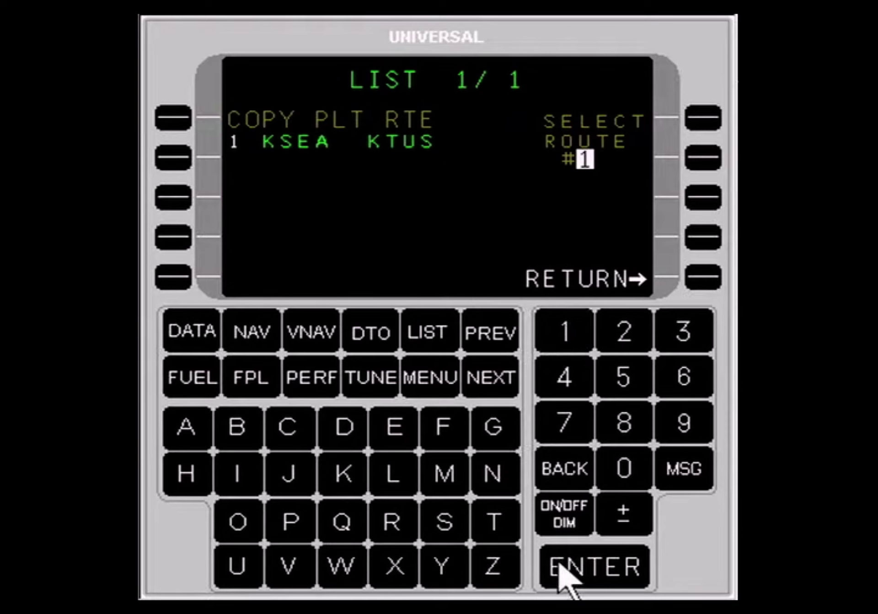
click(559, 565)
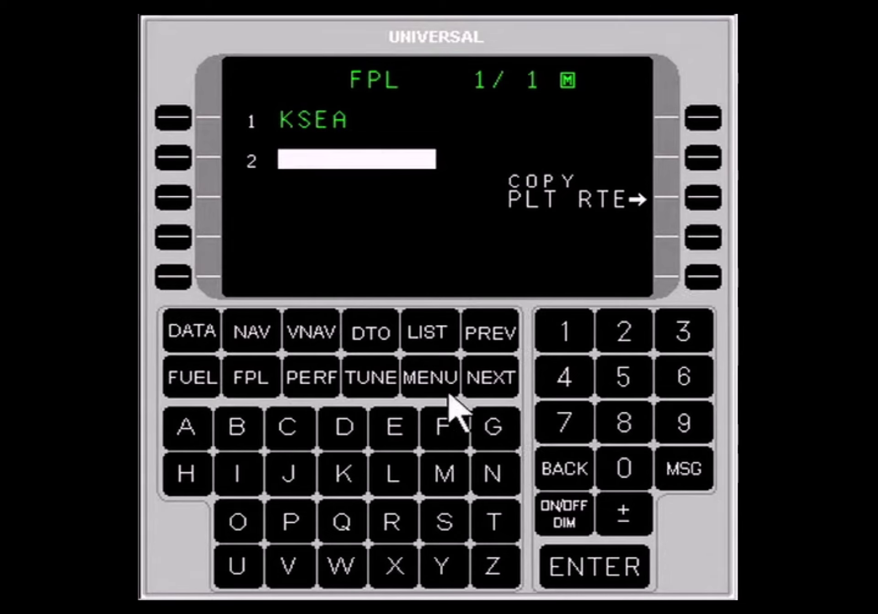
Step: Select KSEA departure runway 16R with SID SUMMA5 and the LKV transition
click(435, 378)
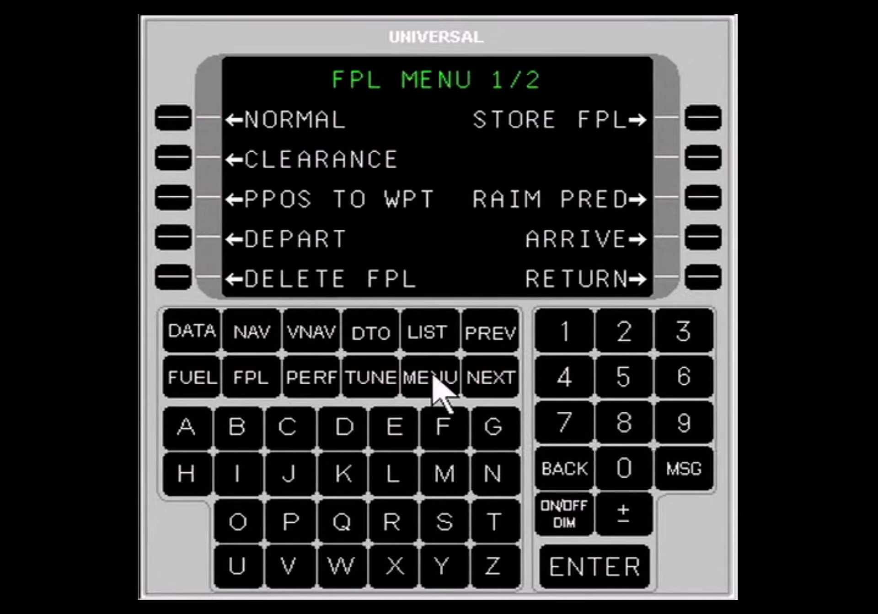
click(172, 239)
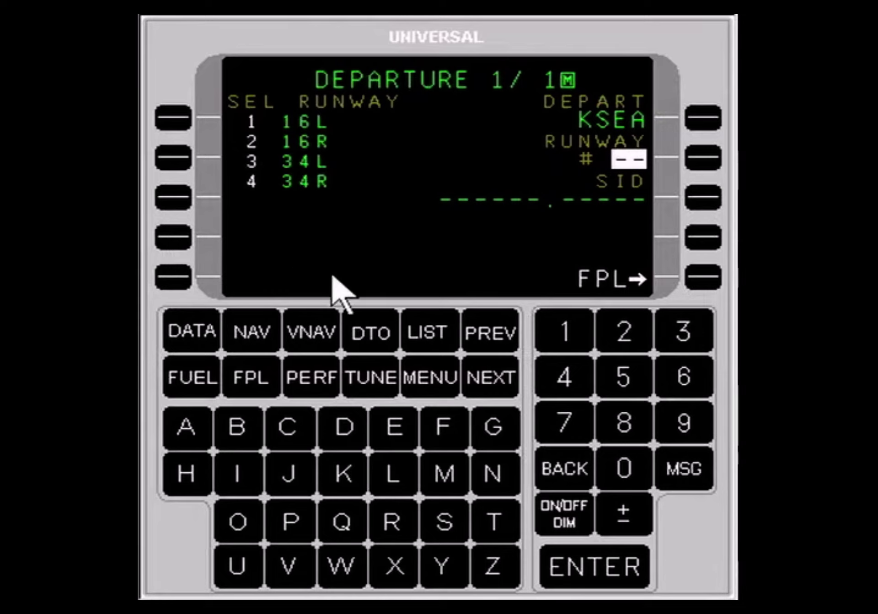
click(620, 329)
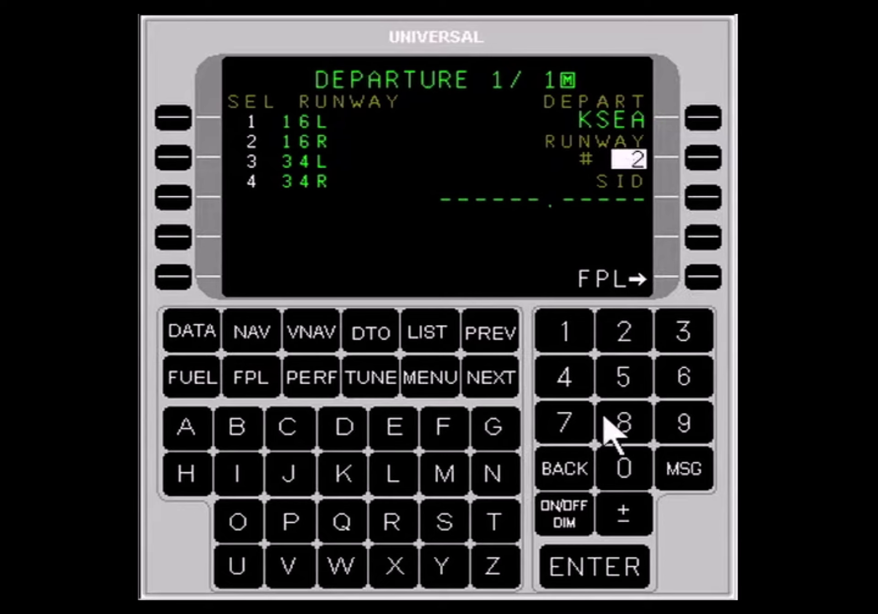
click(591, 572)
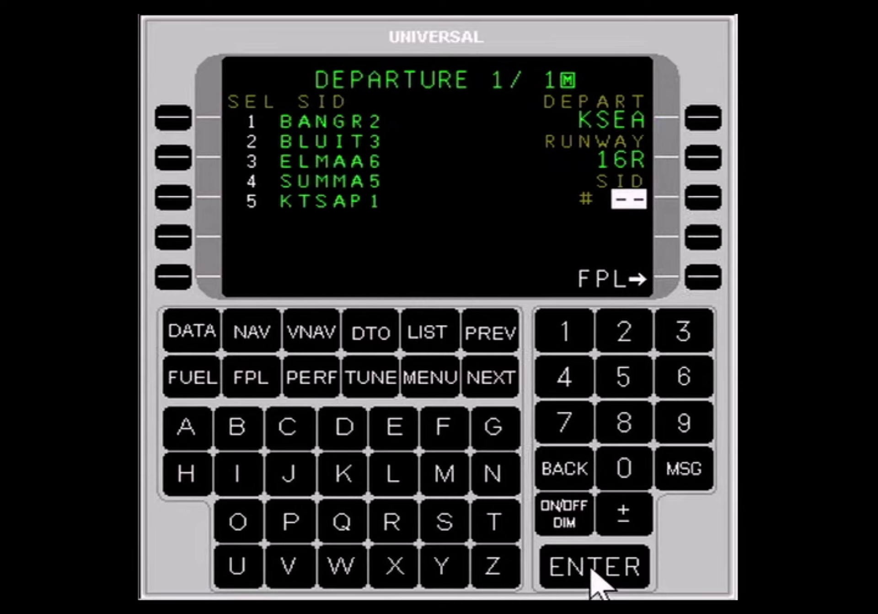
click(565, 375)
click(574, 572)
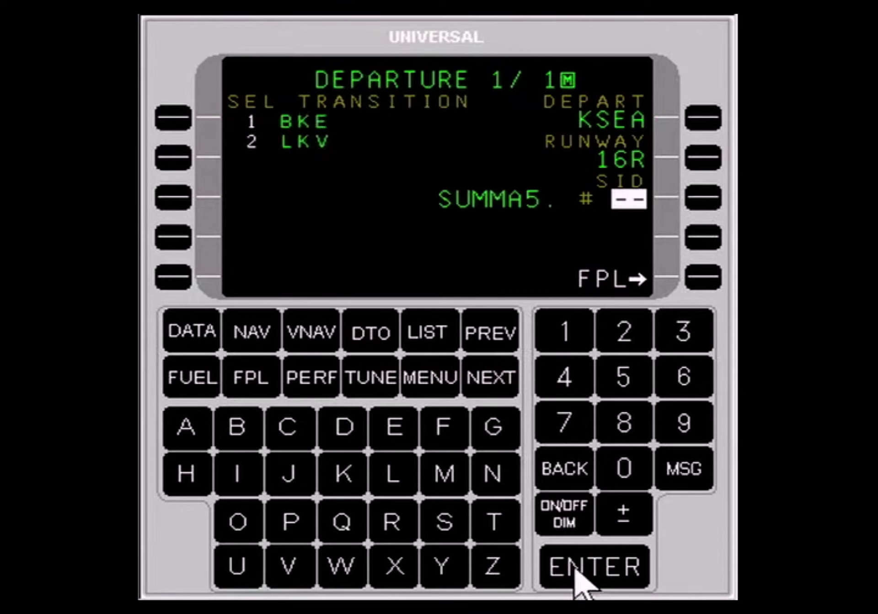
click(623, 330)
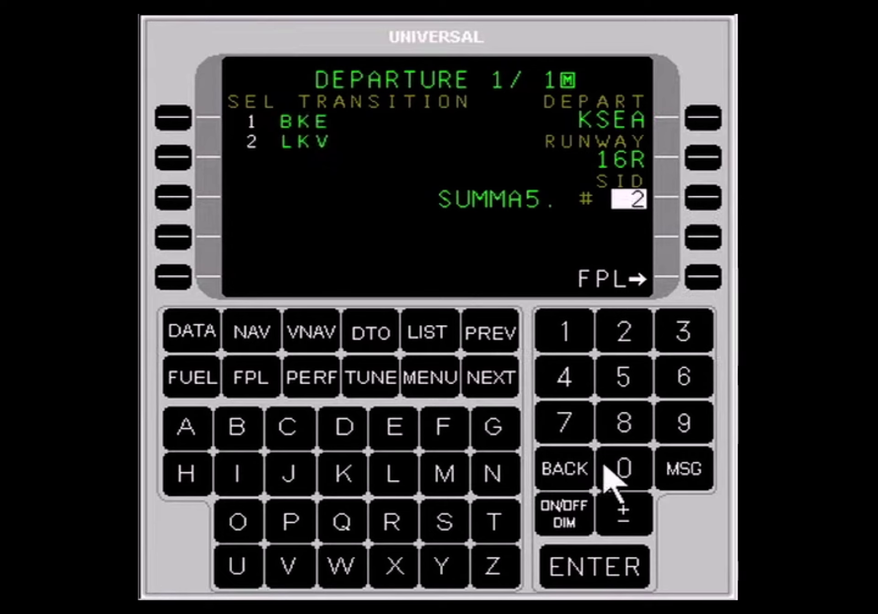
click(597, 562)
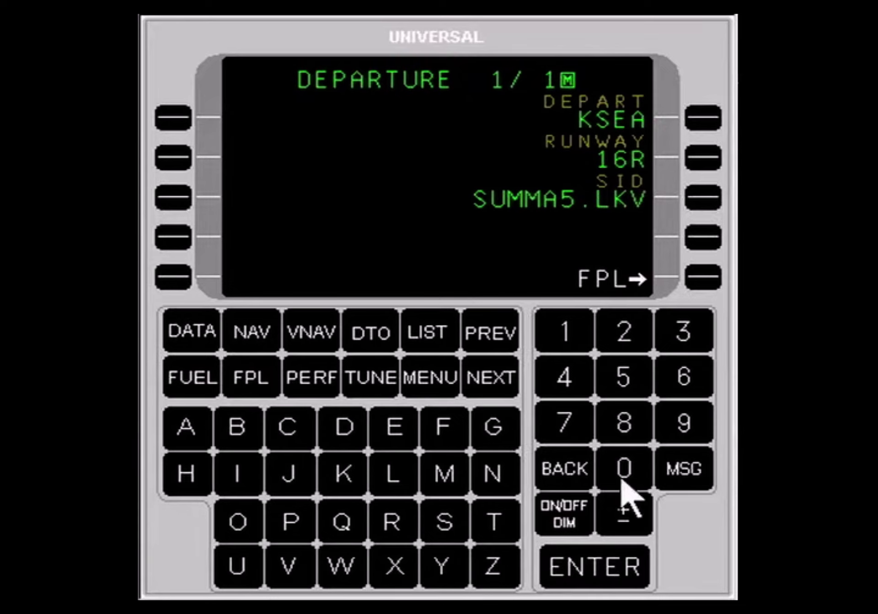
click(700, 278)
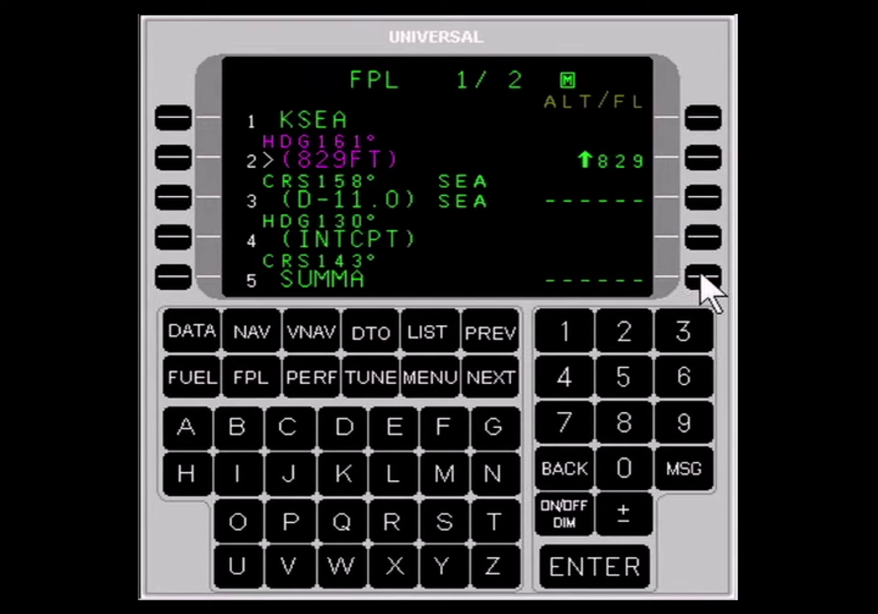
Step: Insert airway J5 from LKV to LANDO at flight plan line 7
click(494, 381)
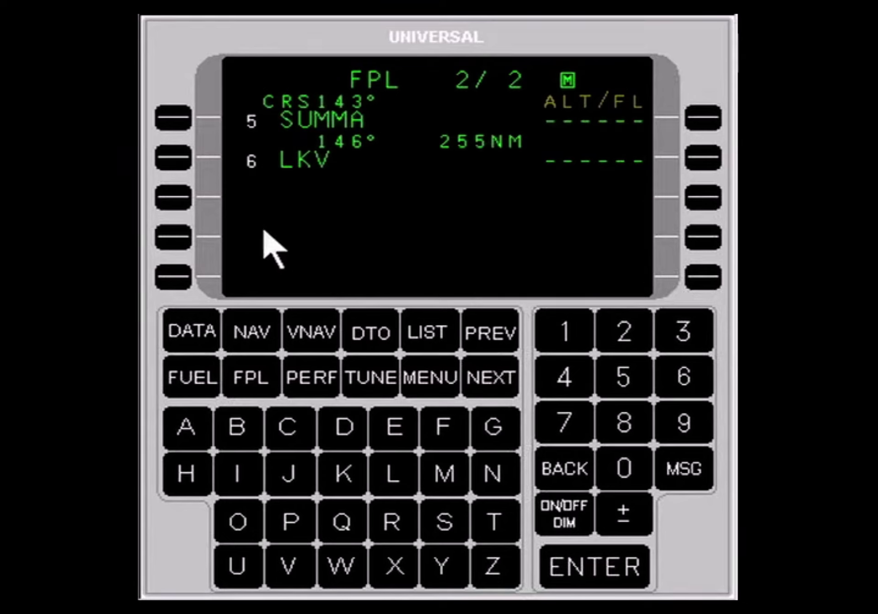
click(170, 195)
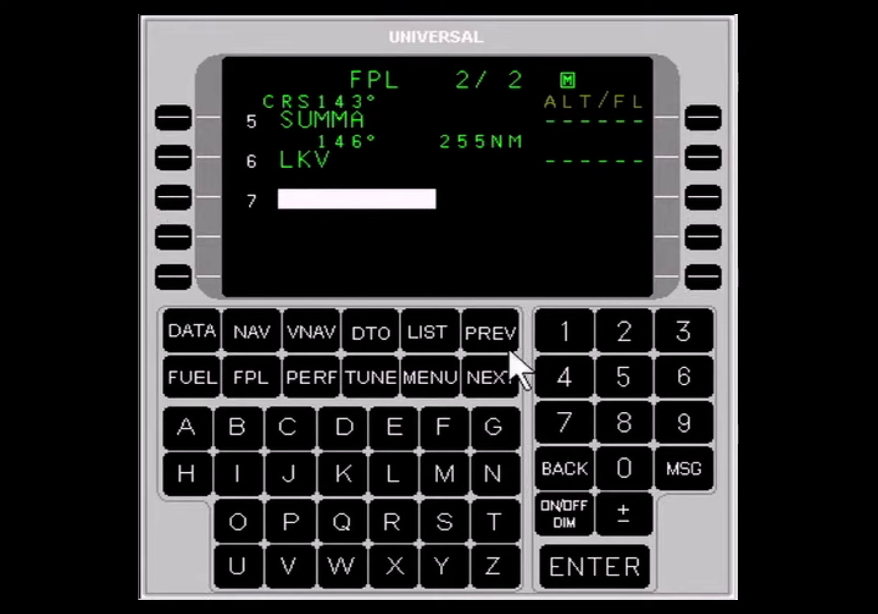
click(439, 339)
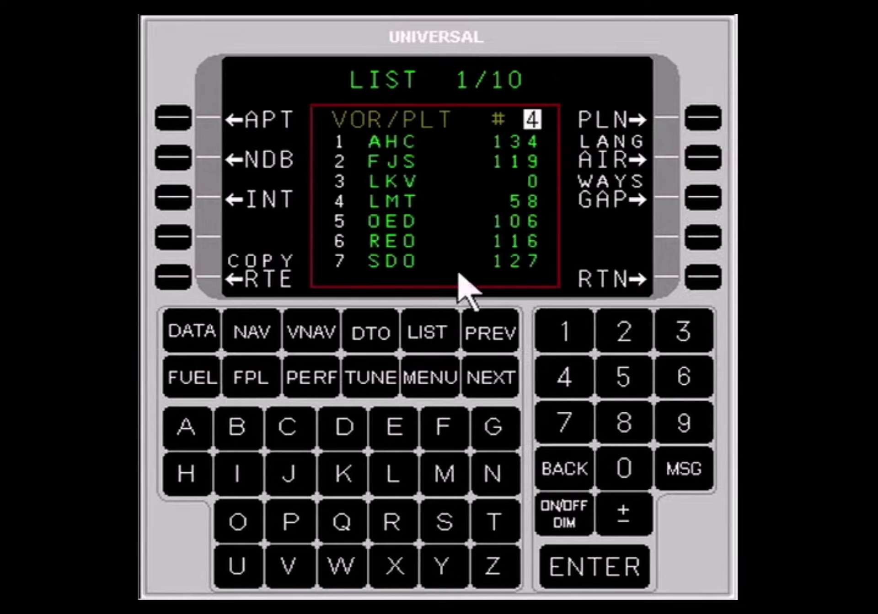
click(696, 156)
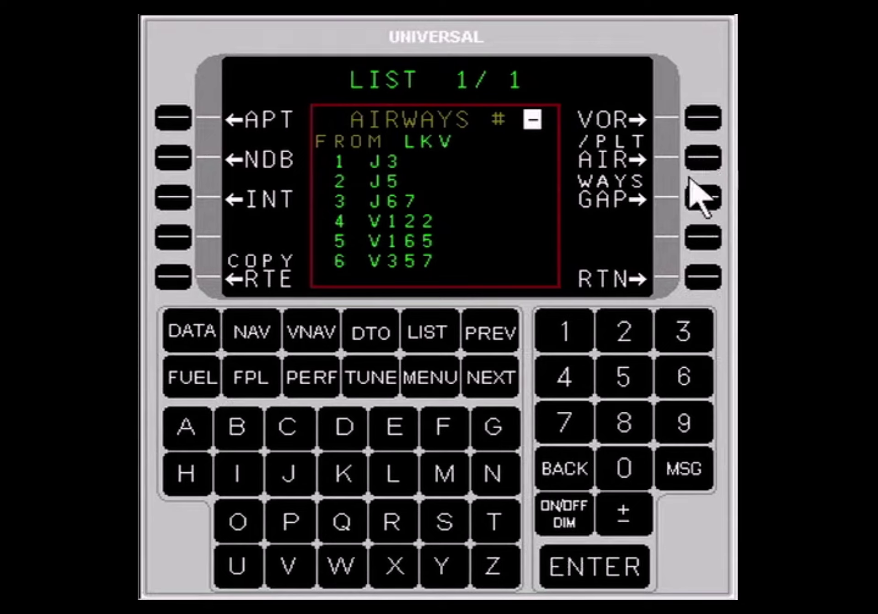
click(617, 328)
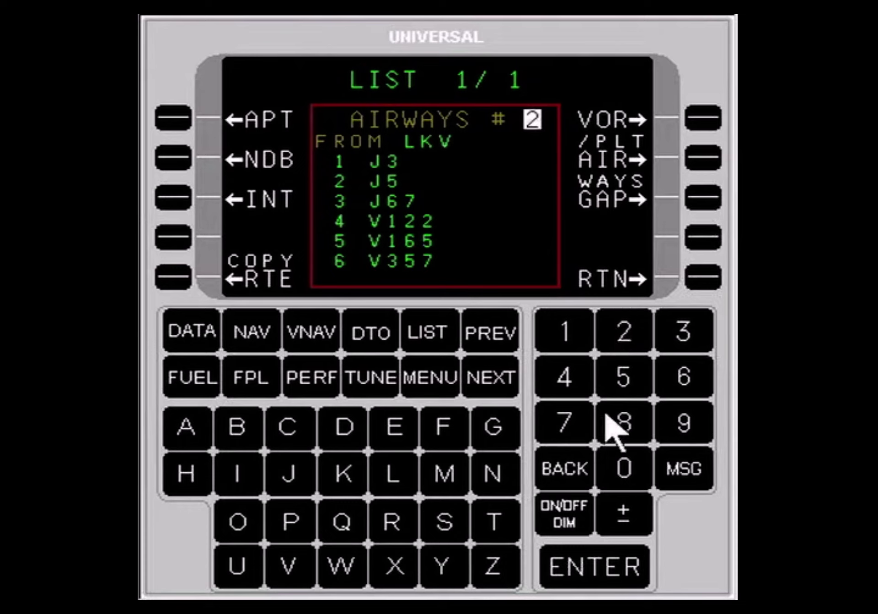
click(589, 563)
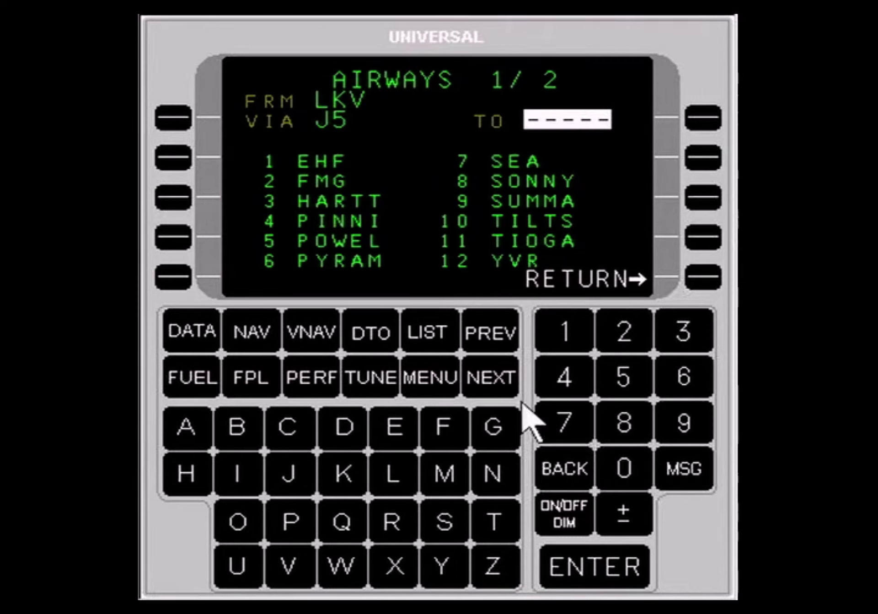
click(483, 372)
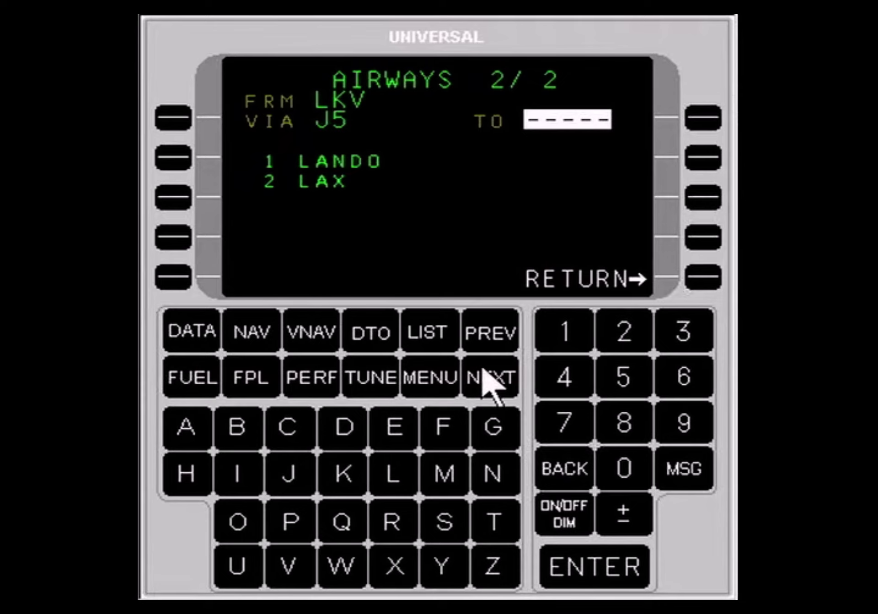
click(568, 334)
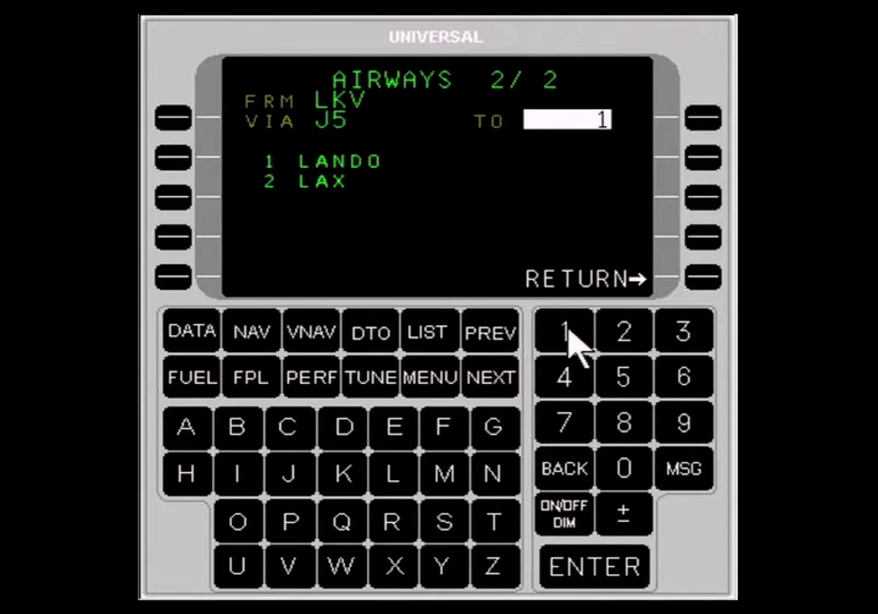
click(576, 571)
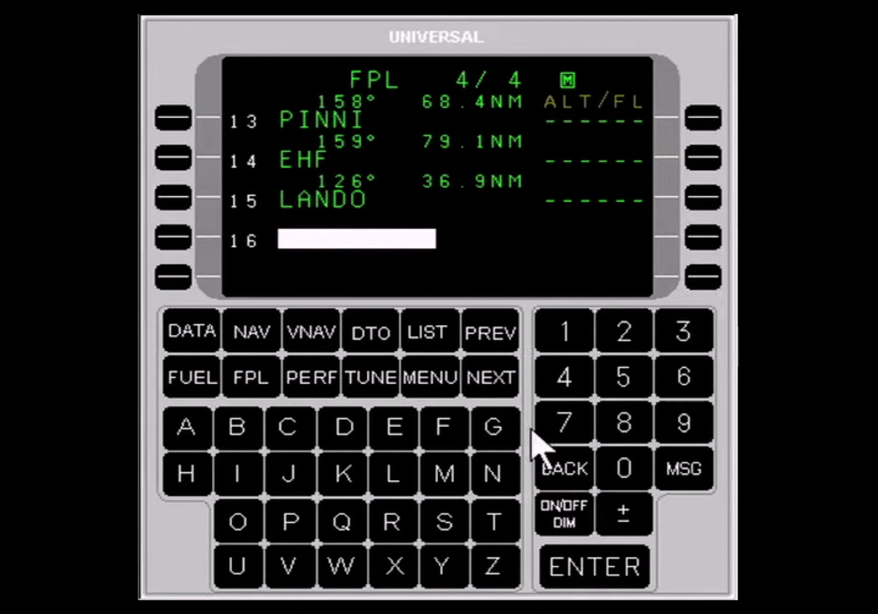
Step: Add airway J50 from LANDO with GBN as its exit point
click(428, 327)
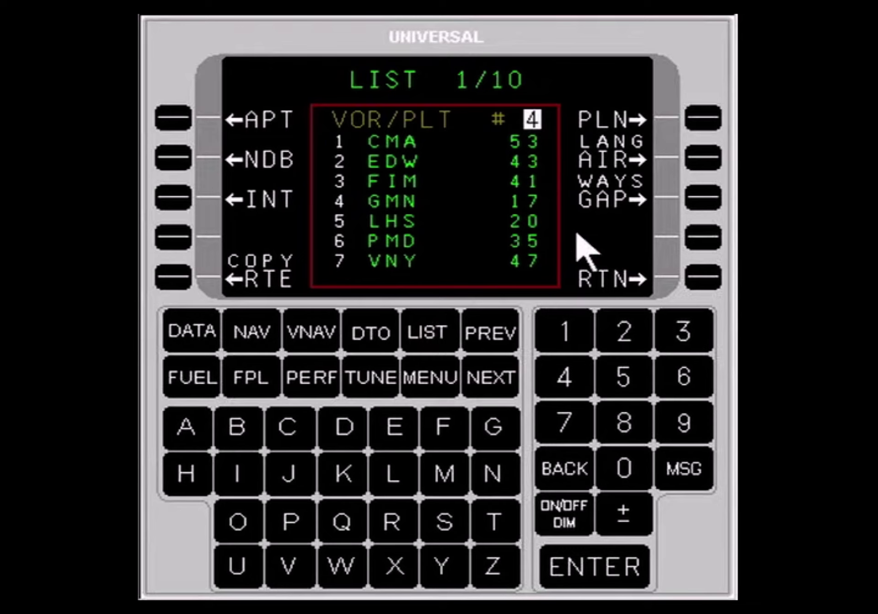
click(703, 157)
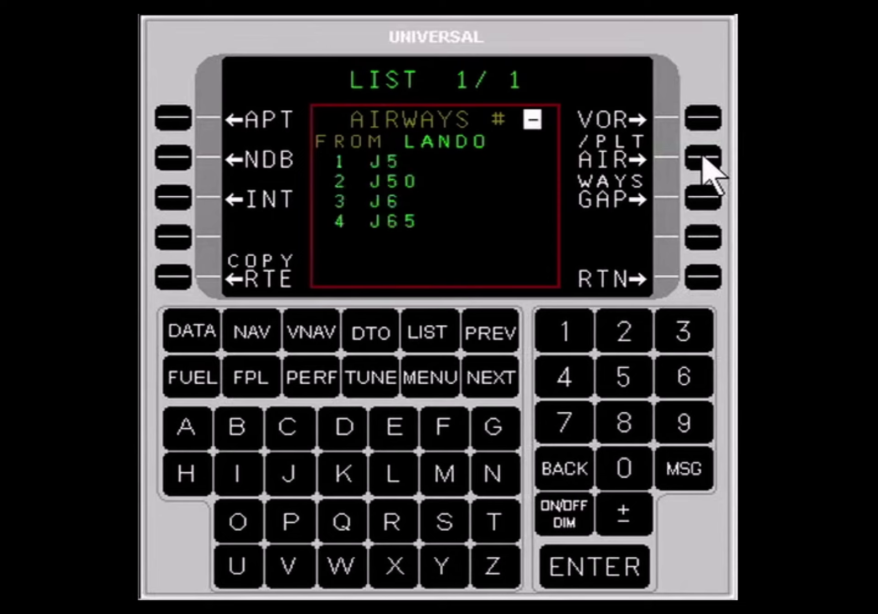
click(623, 326)
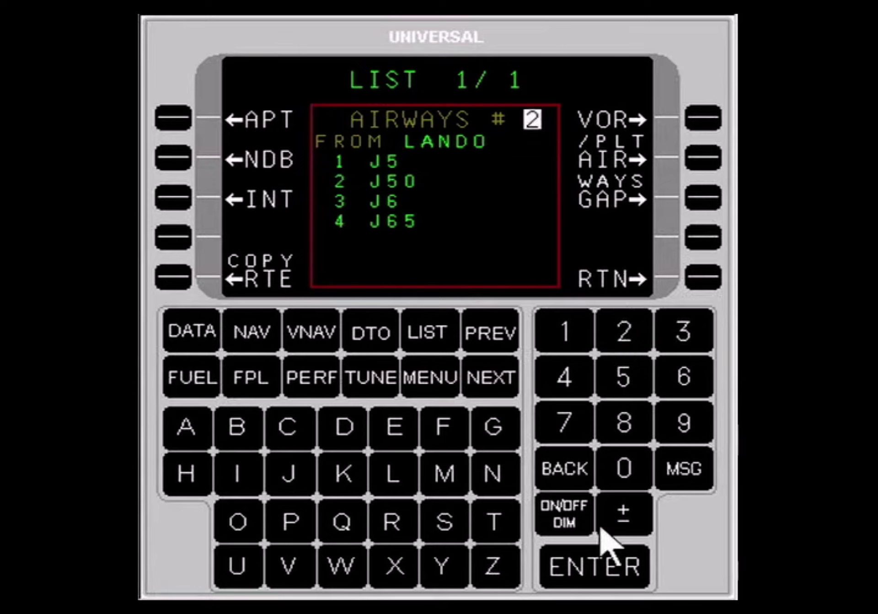
click(598, 552)
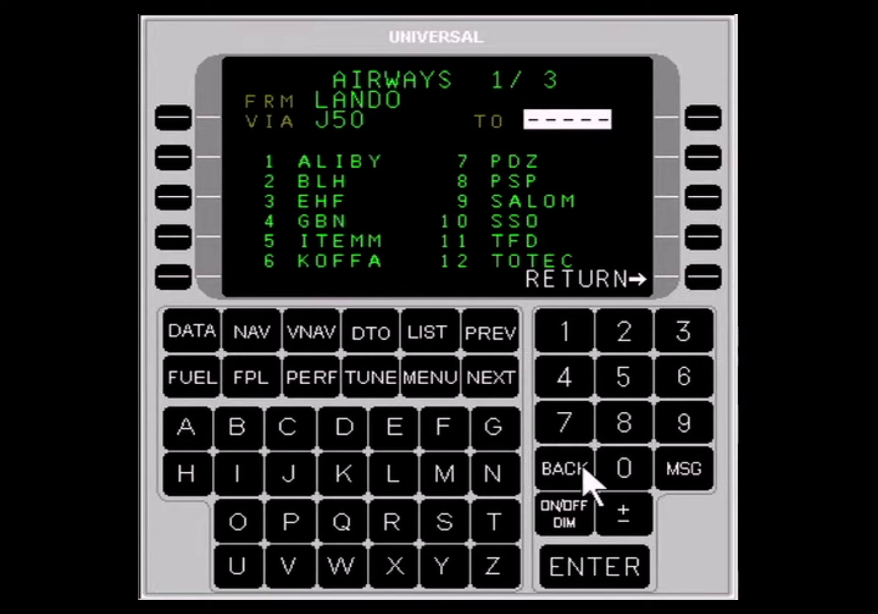
click(565, 377)
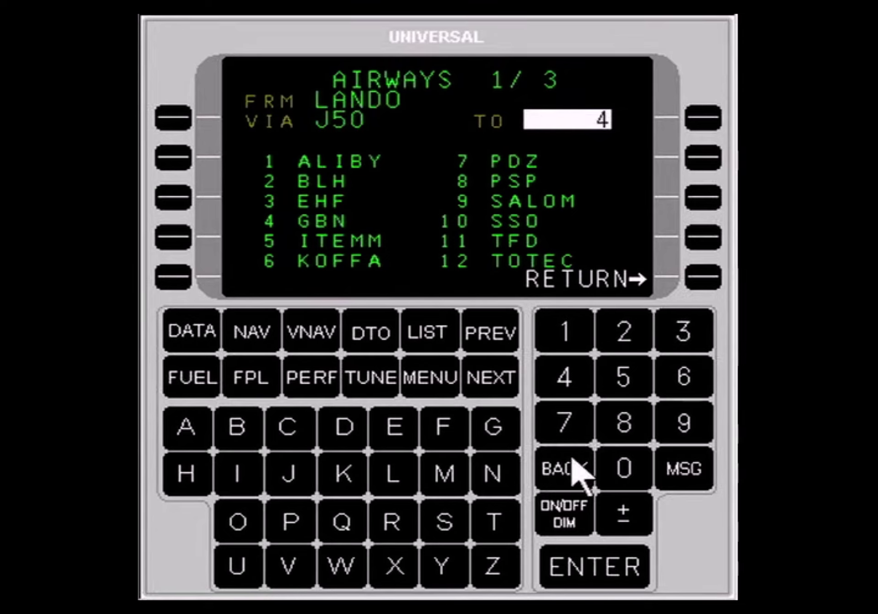
click(584, 574)
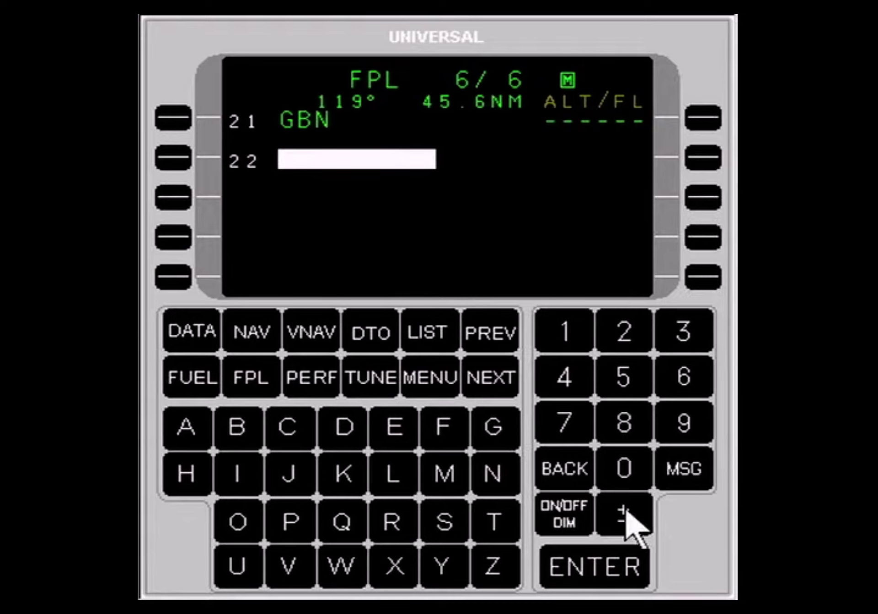
Step: Enter KTUS and accept Tucson Intl as the final waypoint 22
click(347, 467)
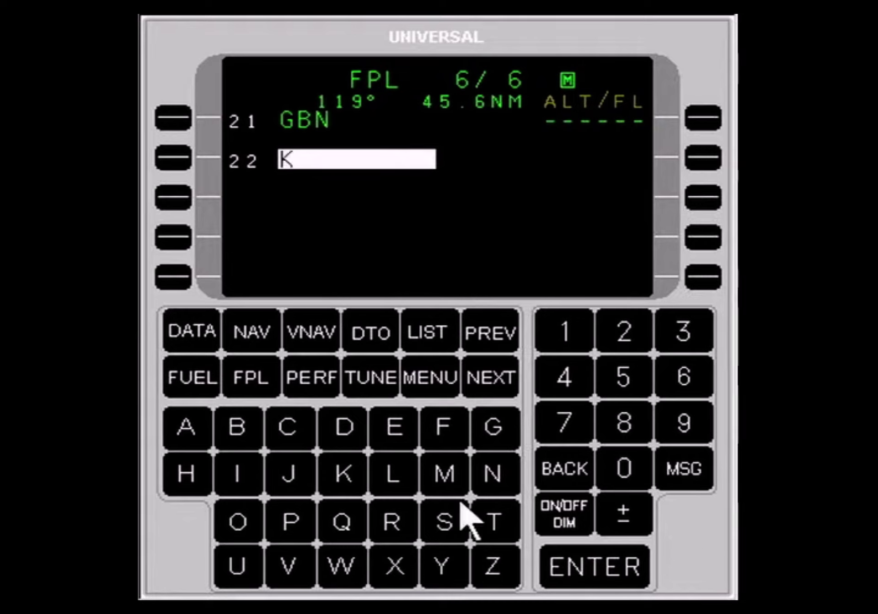
click(499, 516)
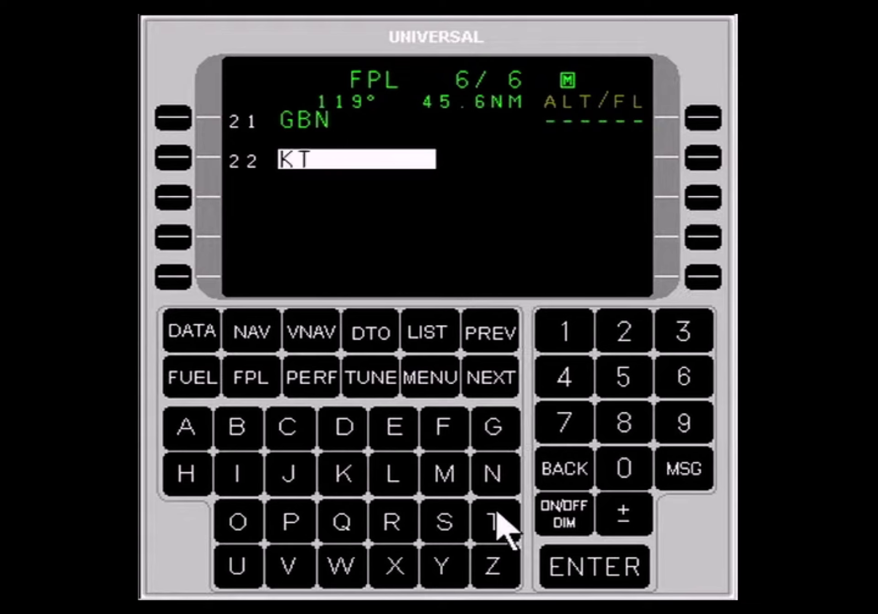
click(240, 559)
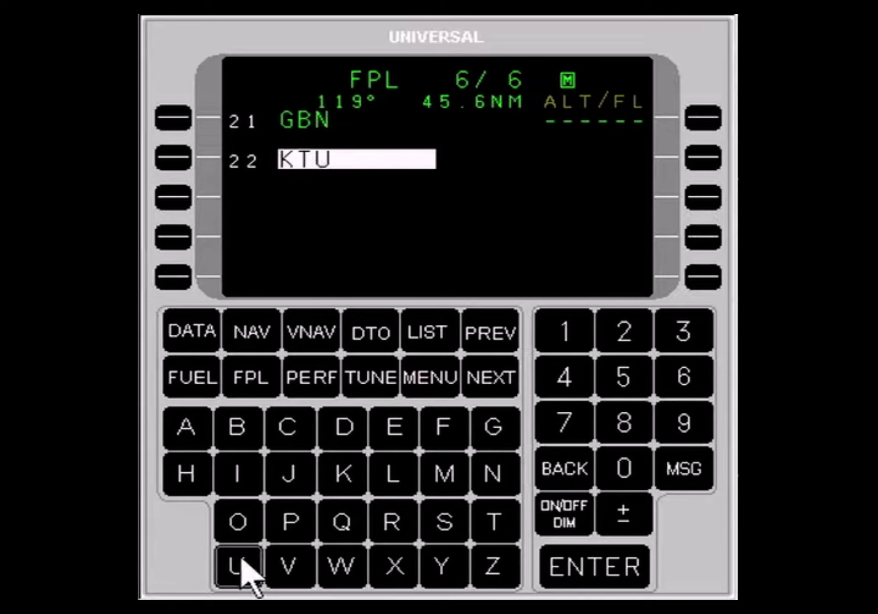
click(439, 526)
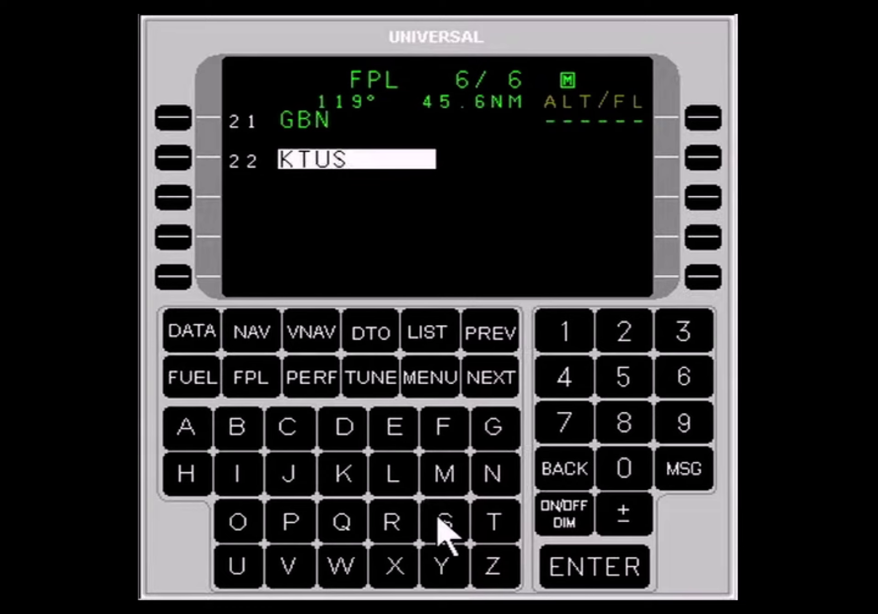
click(579, 572)
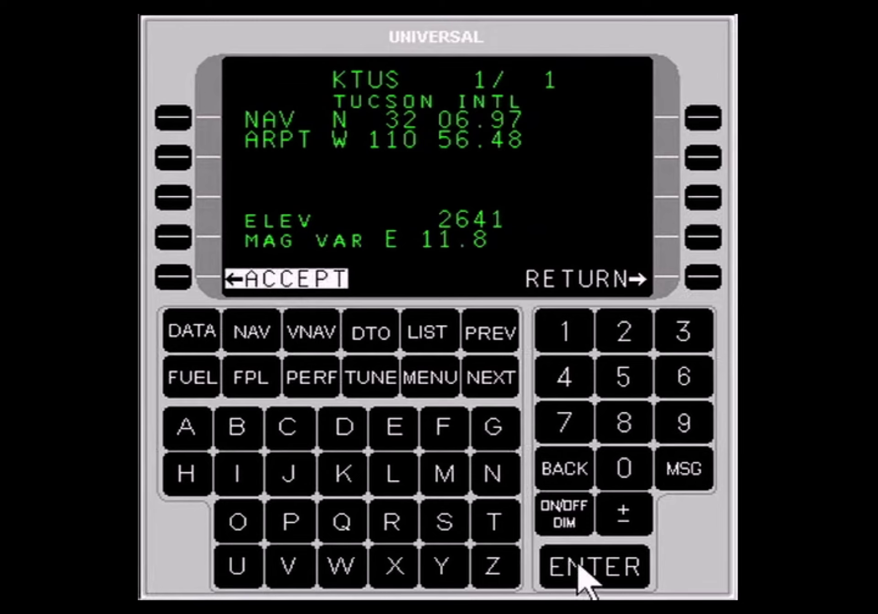
click(579, 566)
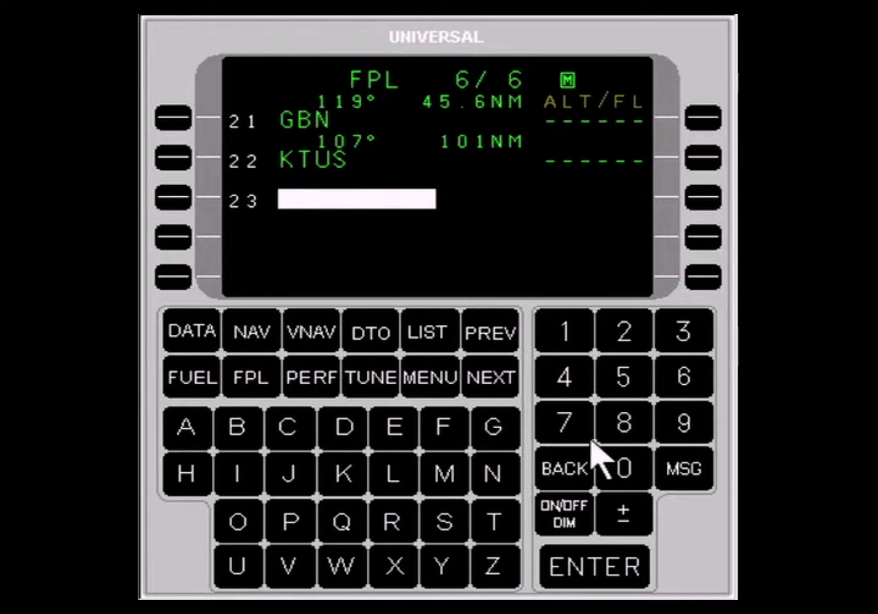
Step: Choose KTUS arrival runway 11L with the DINGO5 STAR via the GBN transition
click(428, 374)
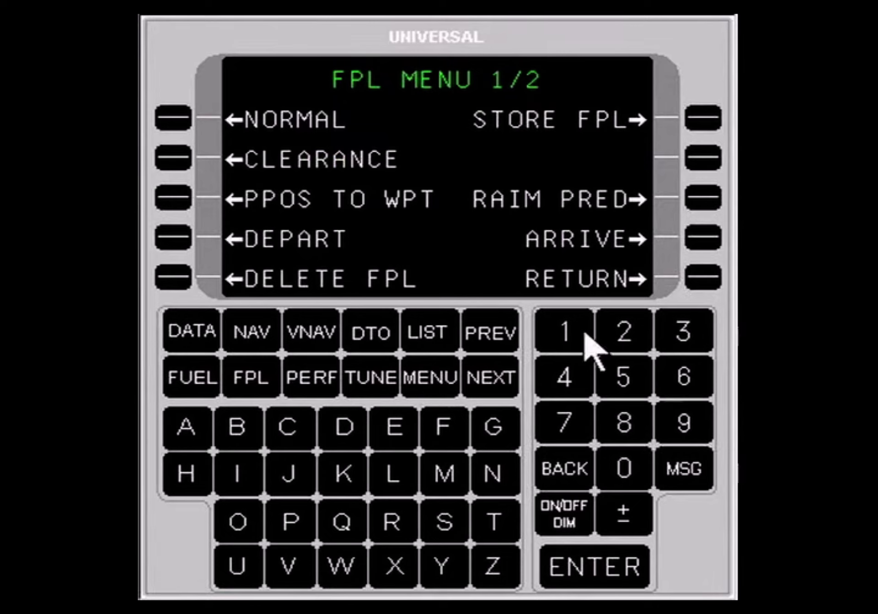
click(693, 234)
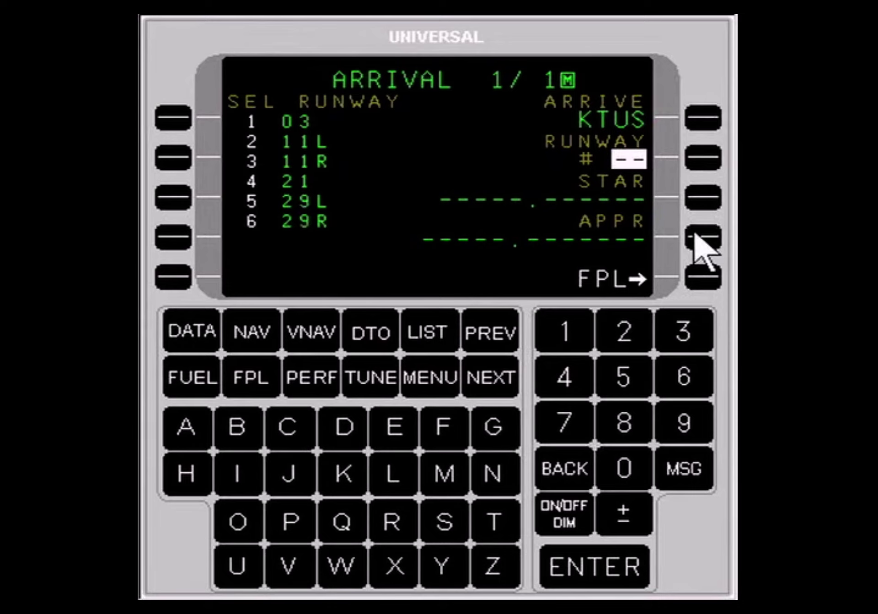
click(618, 322)
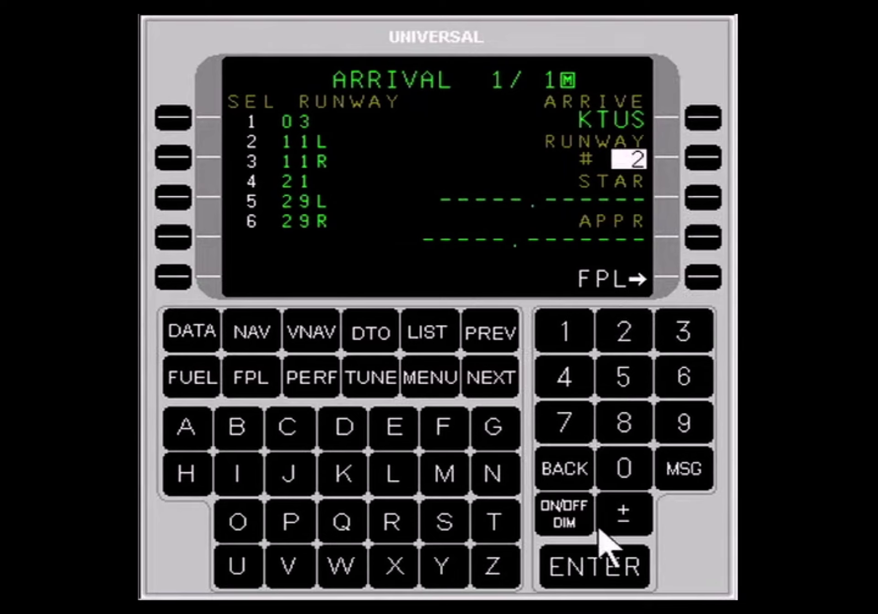
click(597, 554)
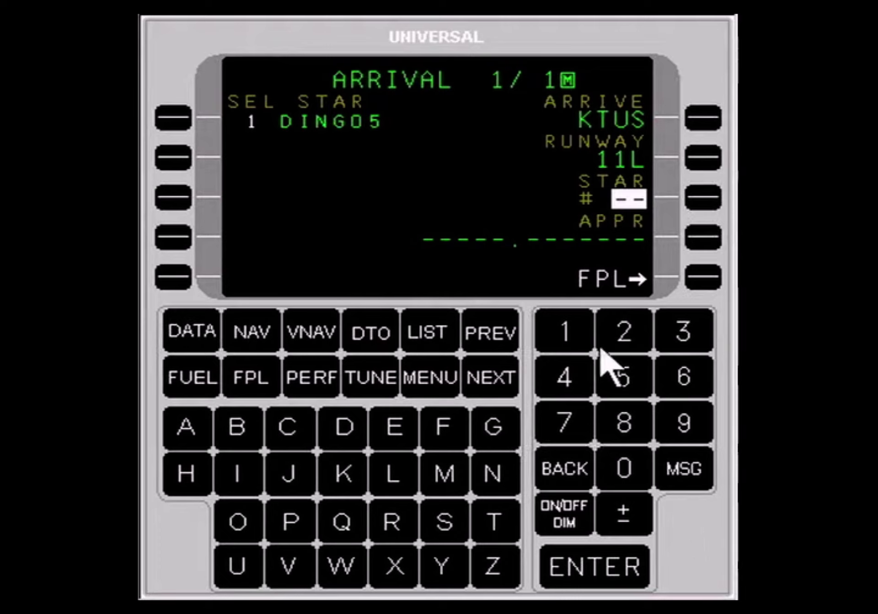
click(565, 328)
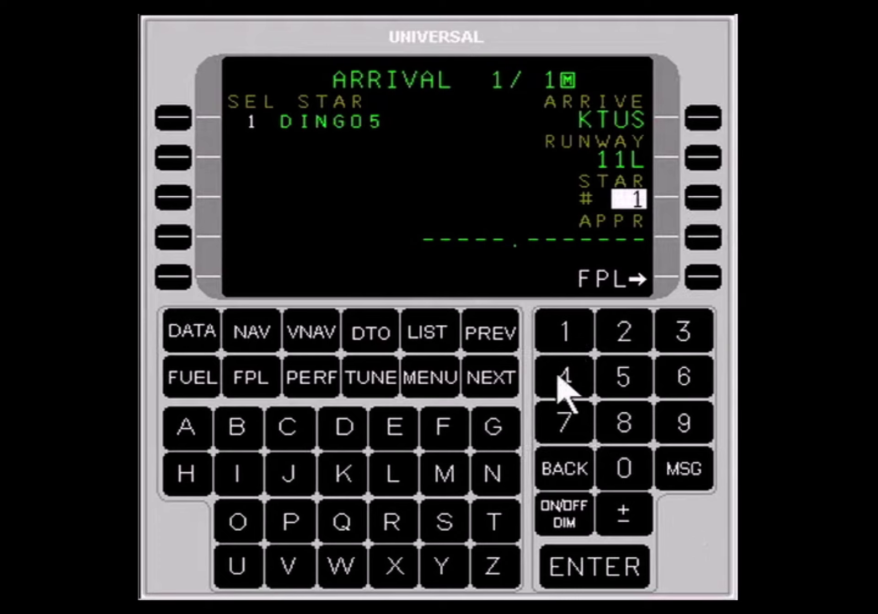
click(555, 558)
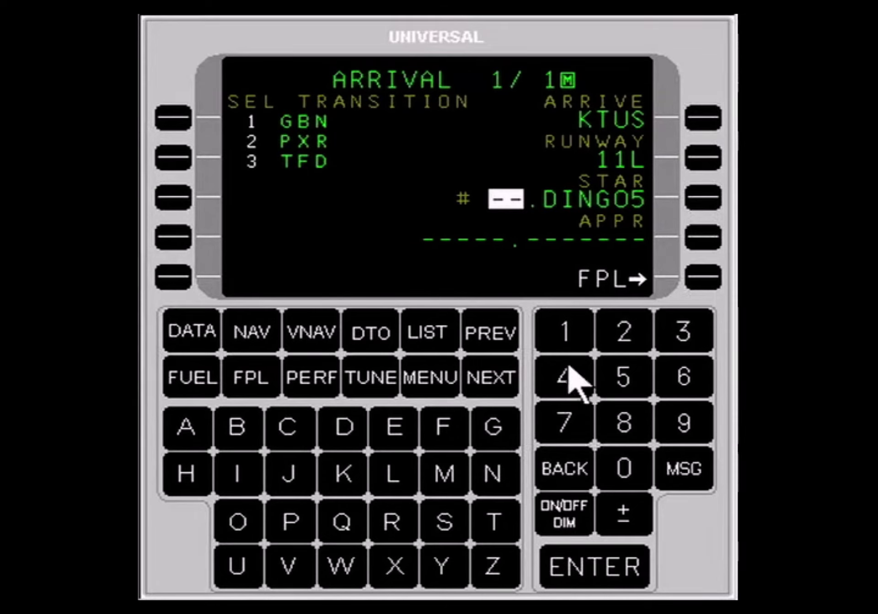
click(573, 327)
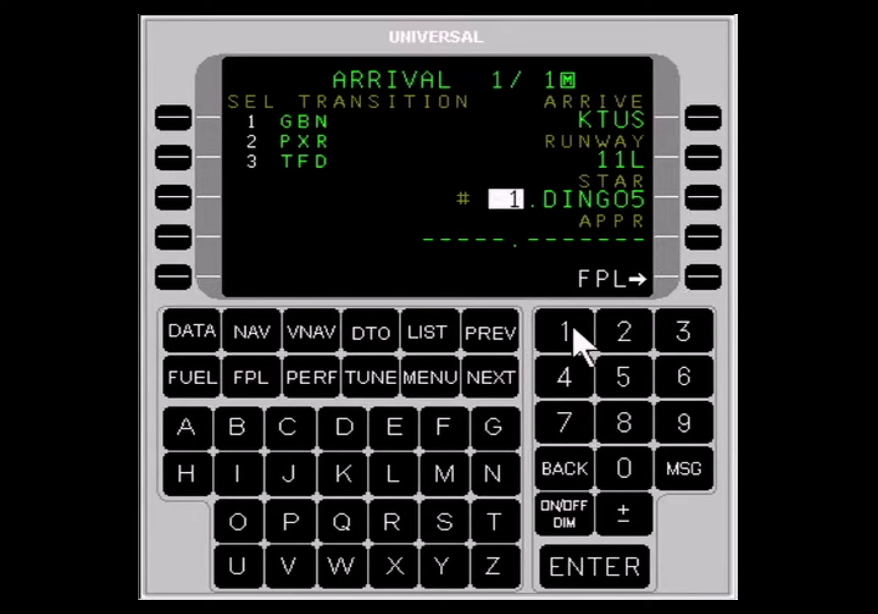
click(575, 556)
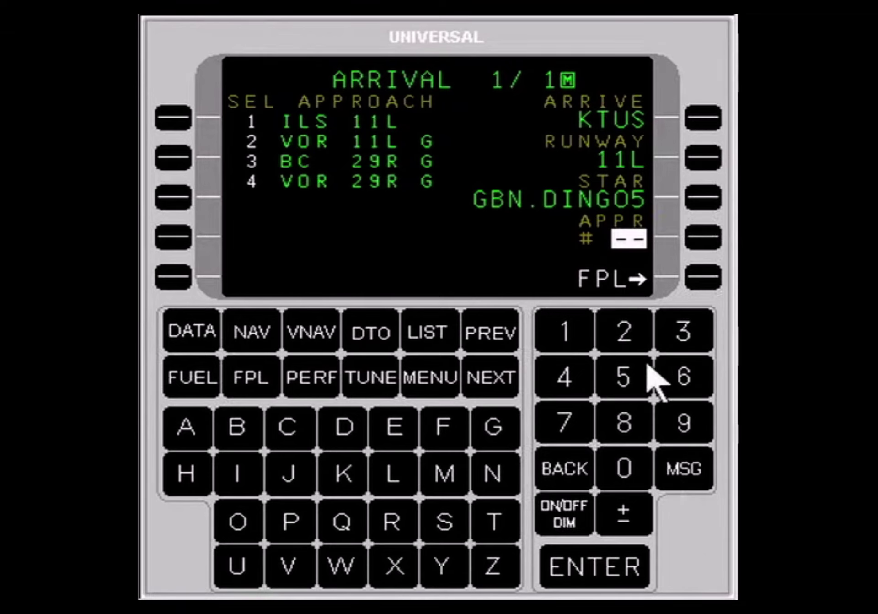
Step: Select the VOR 11L approach with the MAVVA transition and return to the flight plan
click(626, 338)
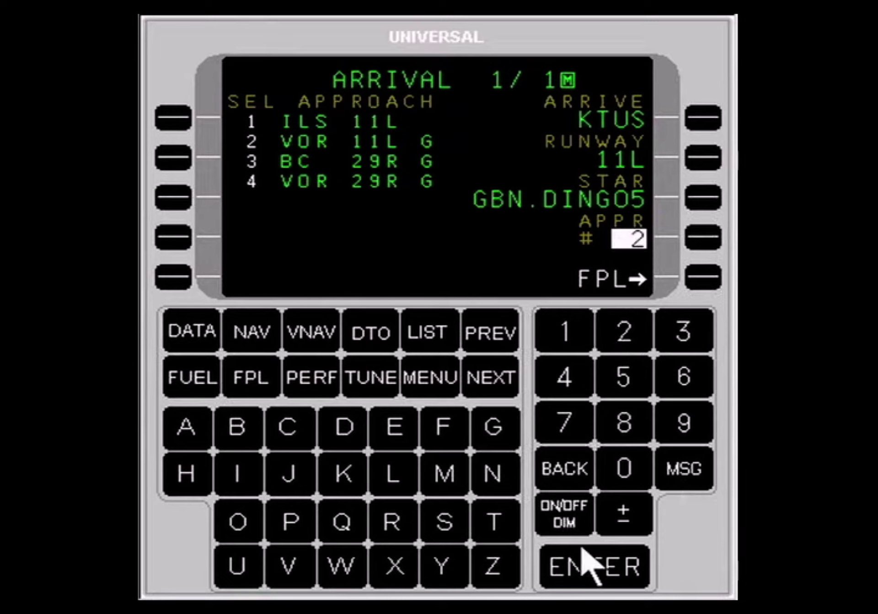
click(587, 569)
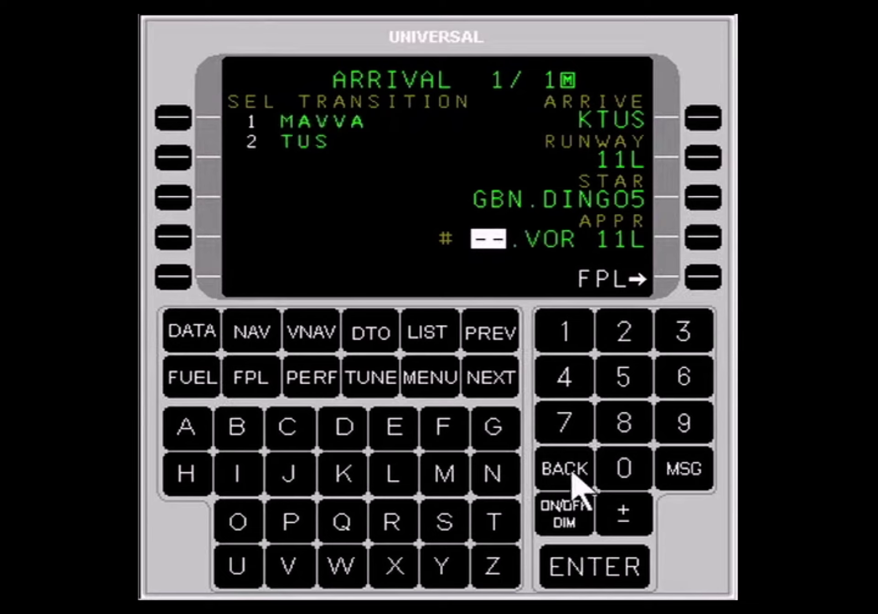
click(565, 330)
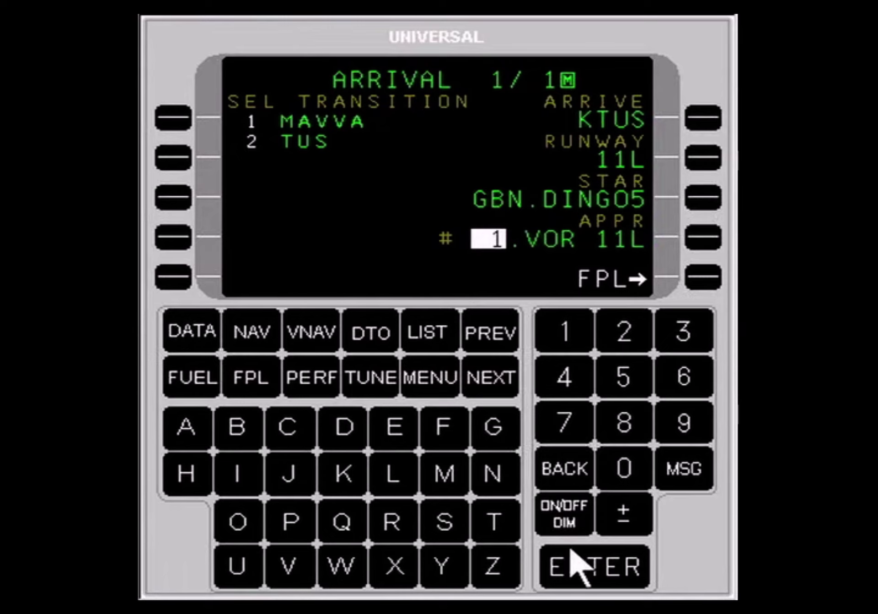
click(575, 565)
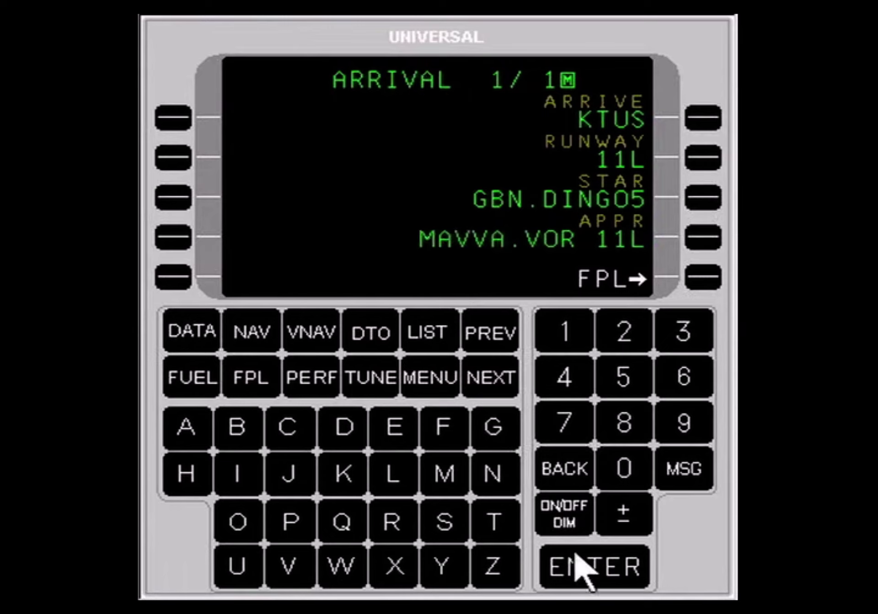
click(697, 276)
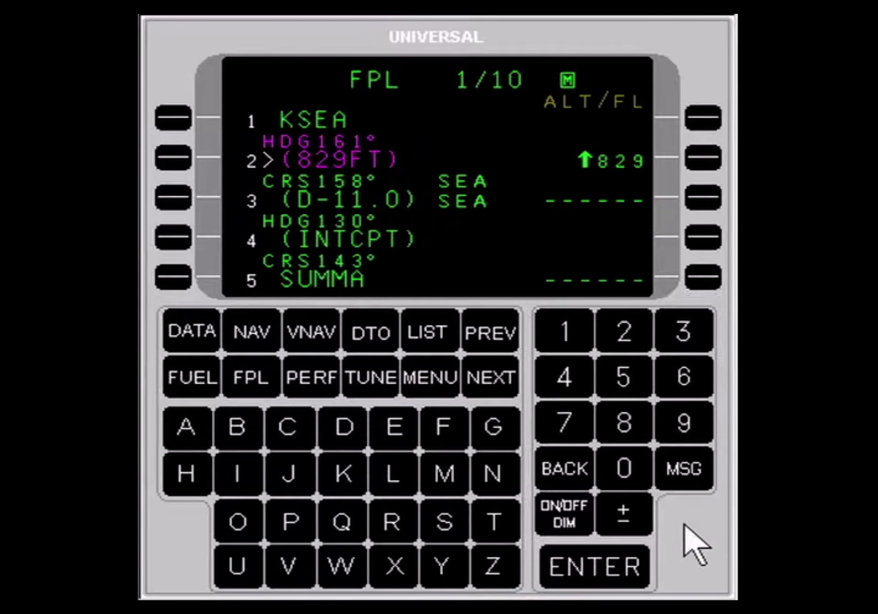
Step: Bring up the VOR/PLT navaid list from waypoint HARTT on flight plan page 2
click(247, 381)
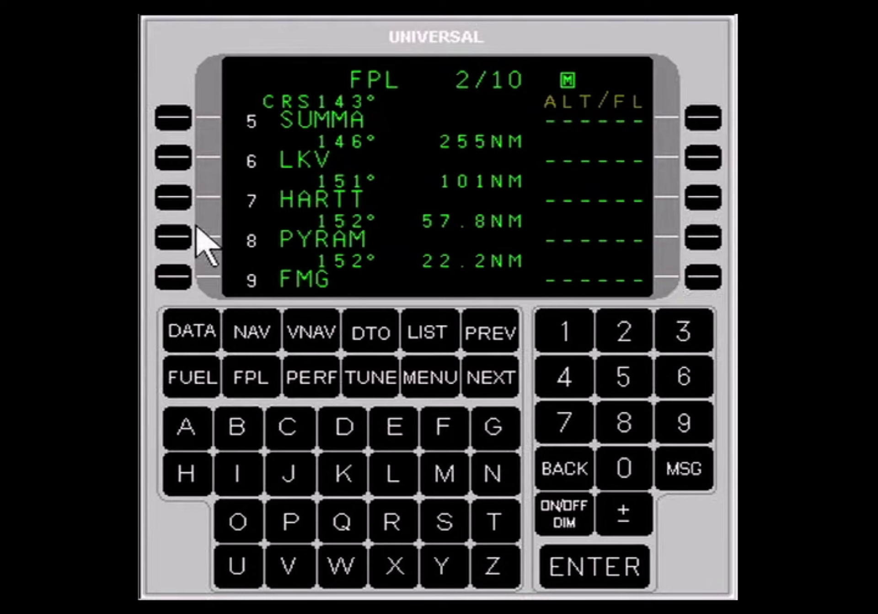
click(174, 197)
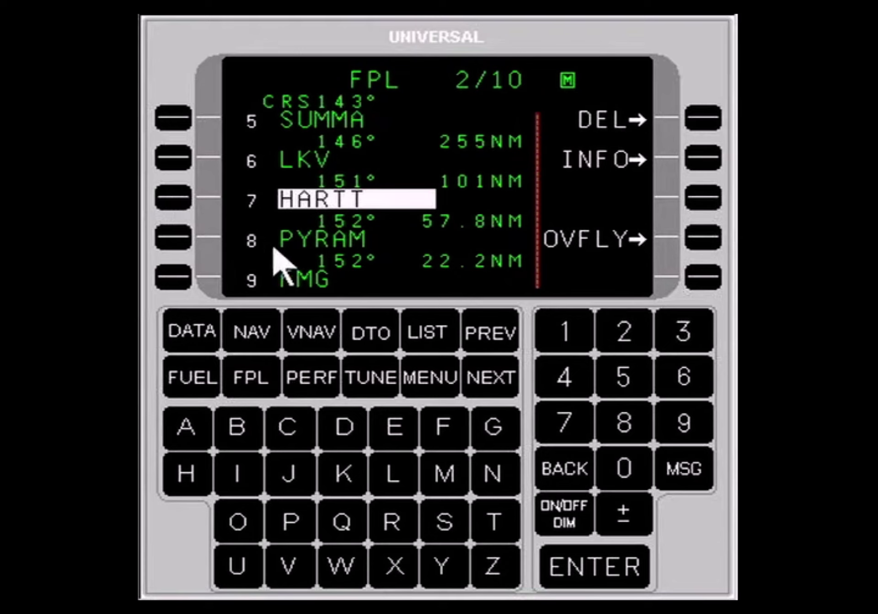
click(425, 330)
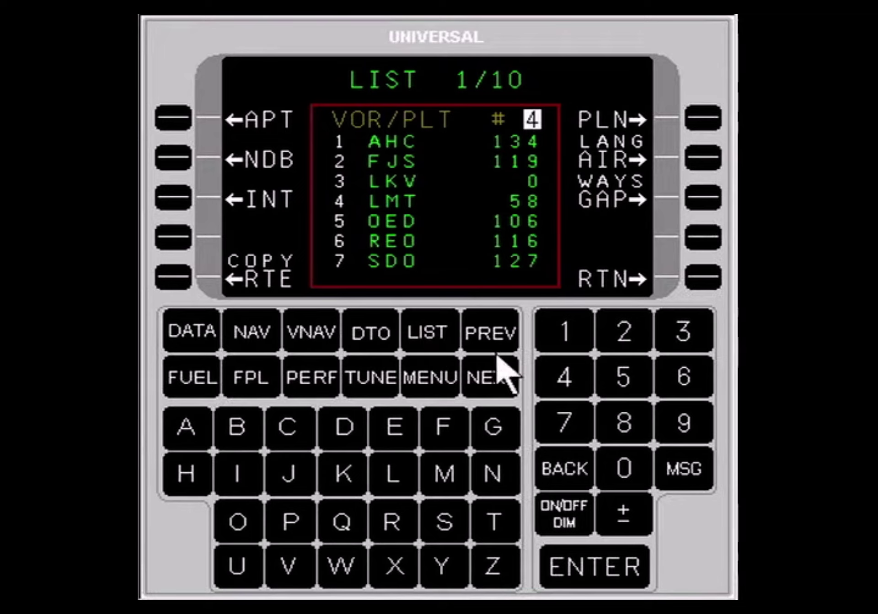
Step: Select item 4, LMT, from the navaid list and return to flight plan page 2
click(577, 377)
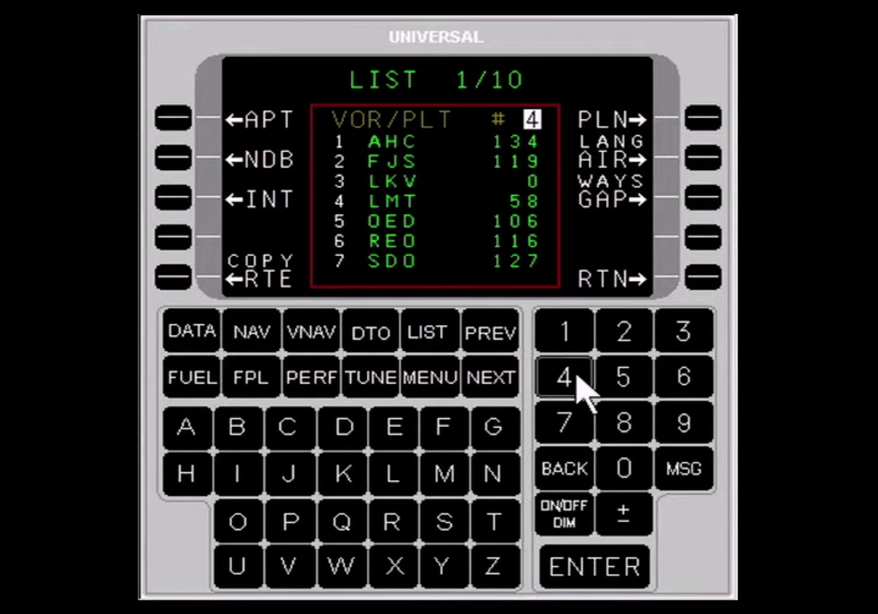
click(585, 565)
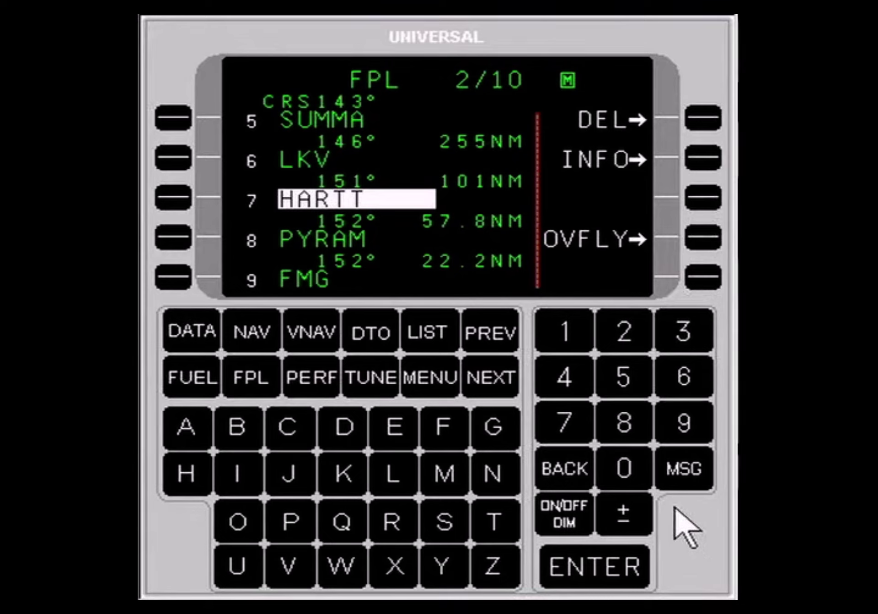
Step: Insert LMT at line 7 before HARTT, picking Klamath Falls VORTAC from the LMT candidates
click(393, 467)
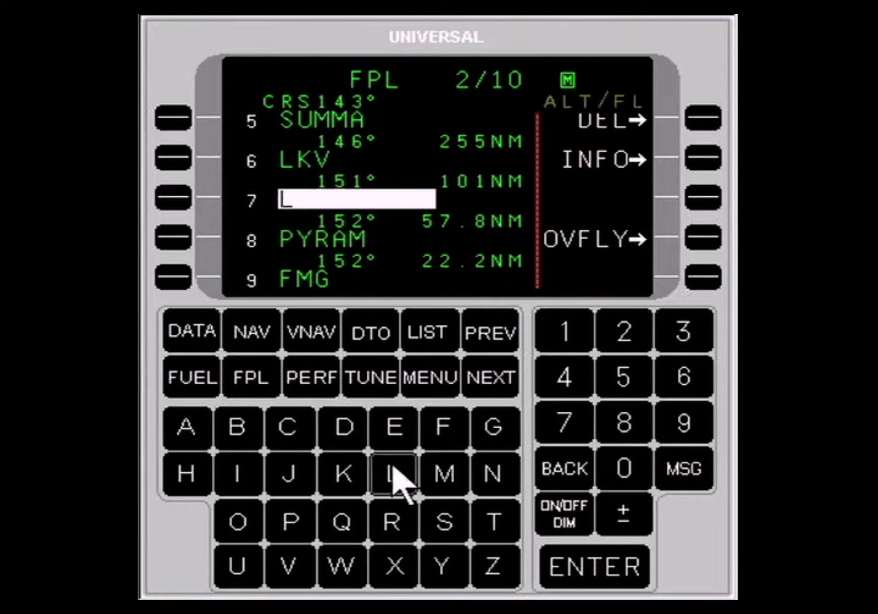
click(440, 471)
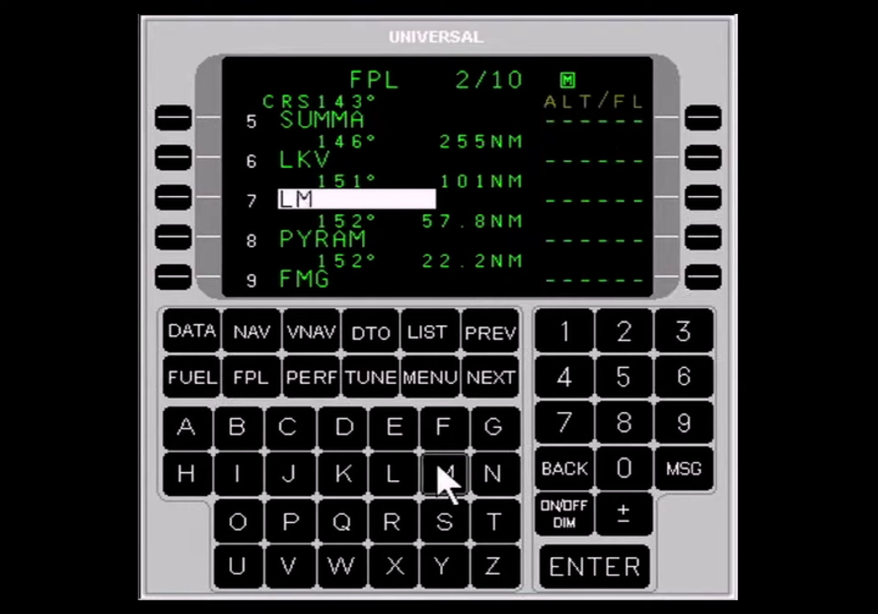
click(492, 521)
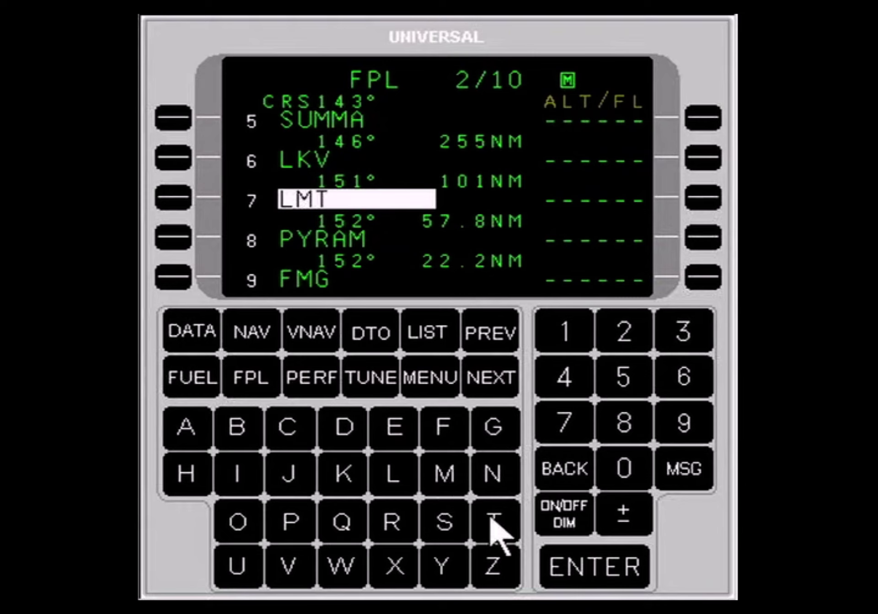
click(573, 575)
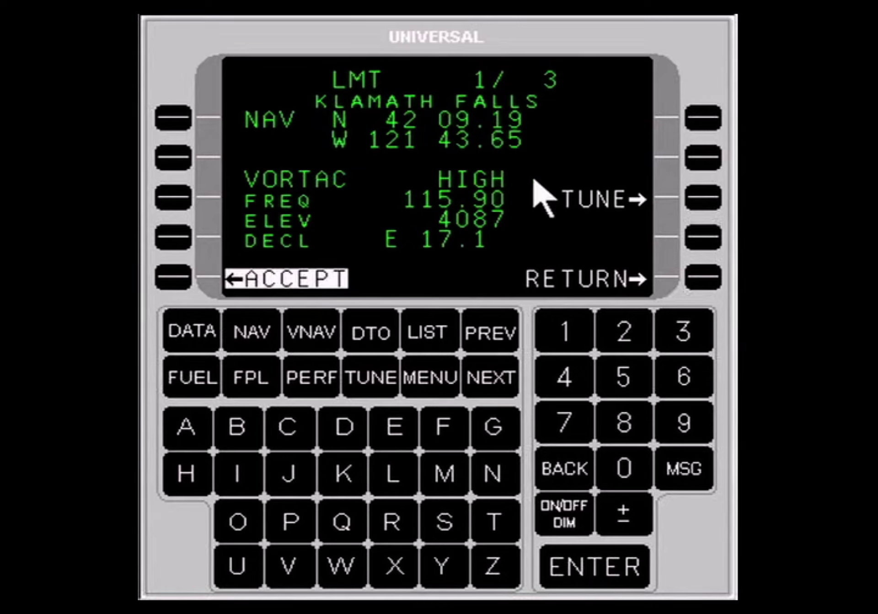
click(489, 379)
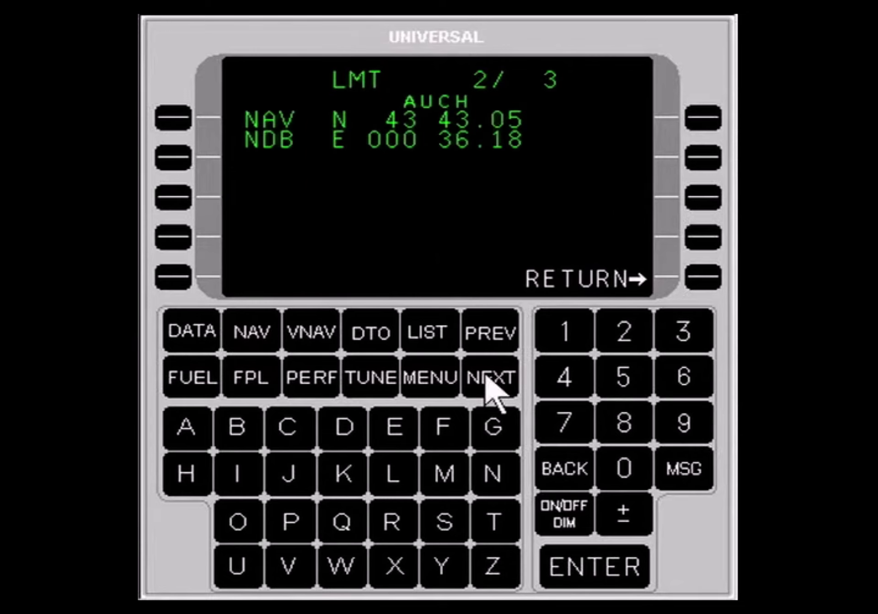
click(486, 377)
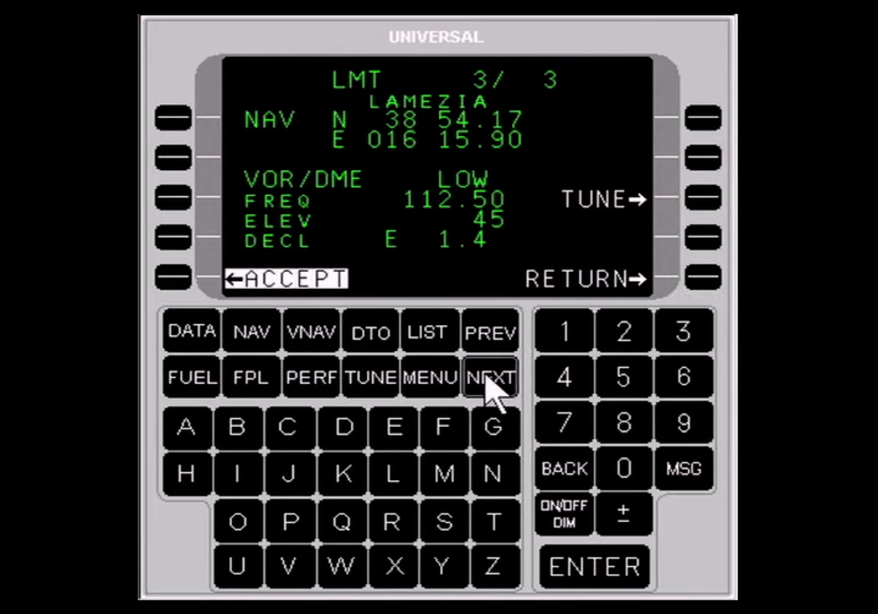
click(489, 380)
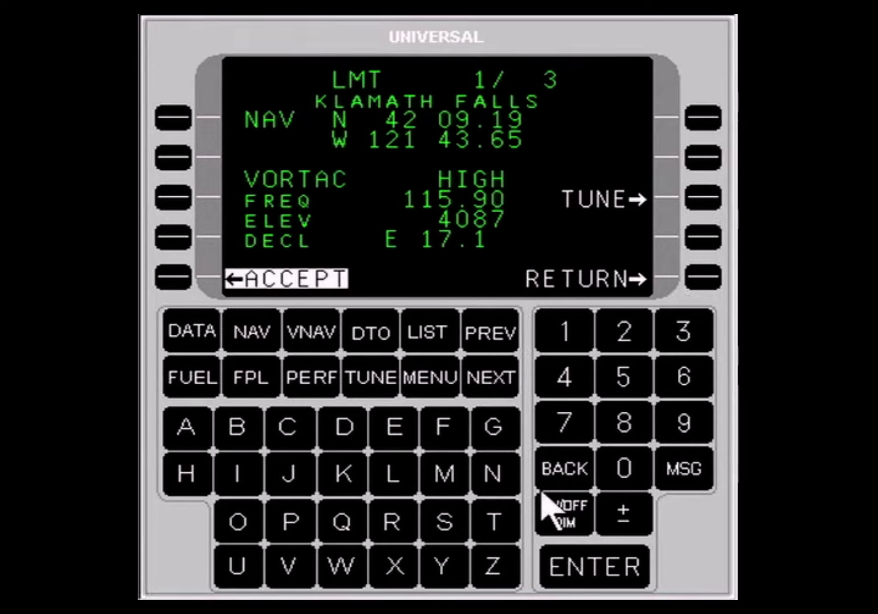
click(591, 566)
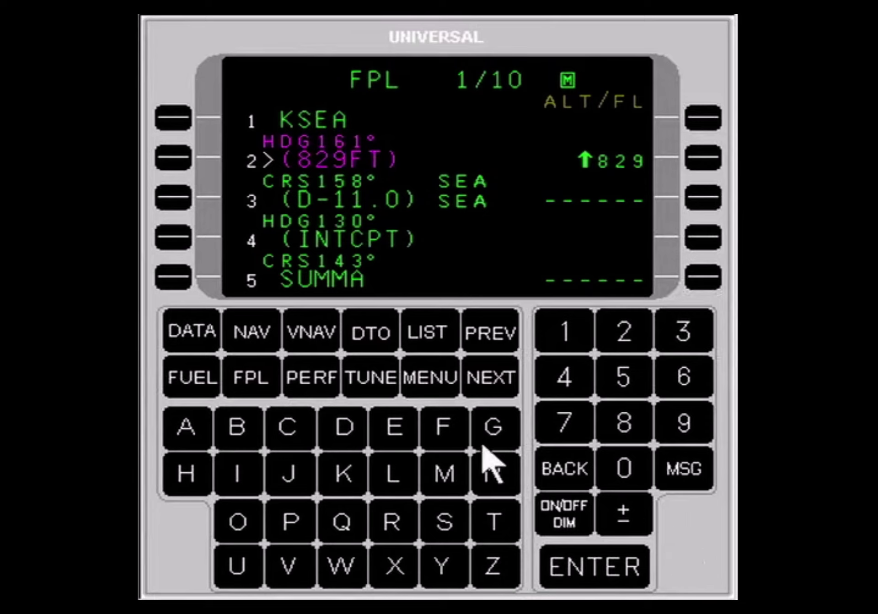
Step: On flight plan page 2, attempt to delete LMT at line 7, then reselect it to show its options
click(235, 374)
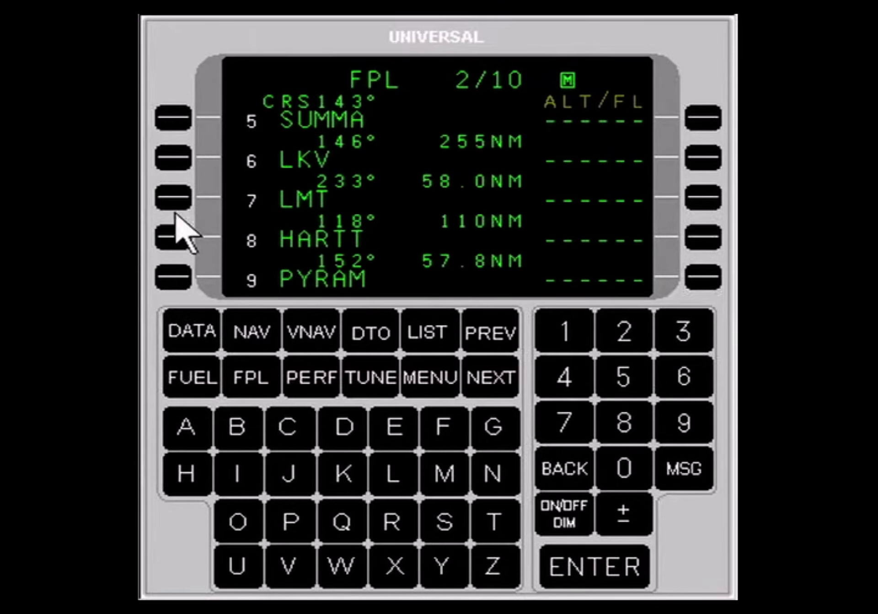
click(173, 193)
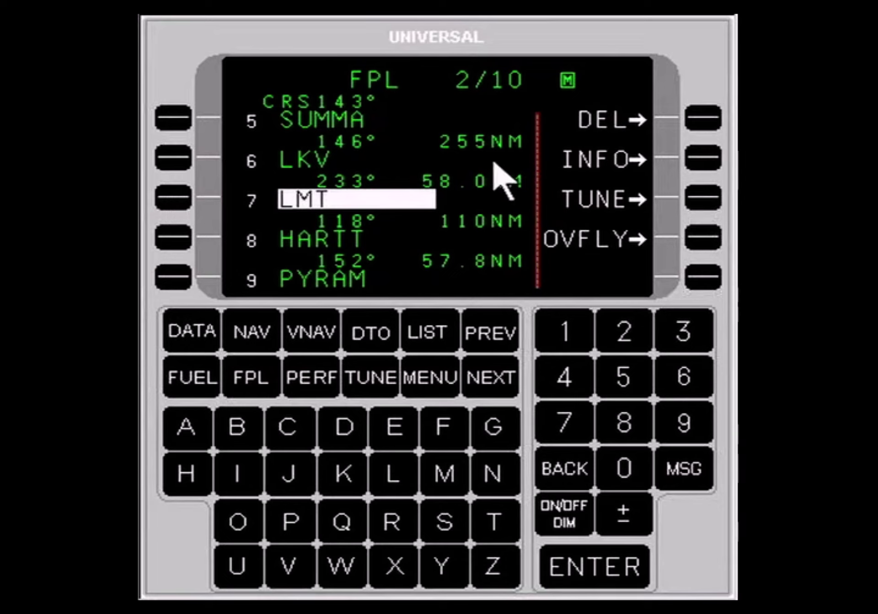
click(703, 117)
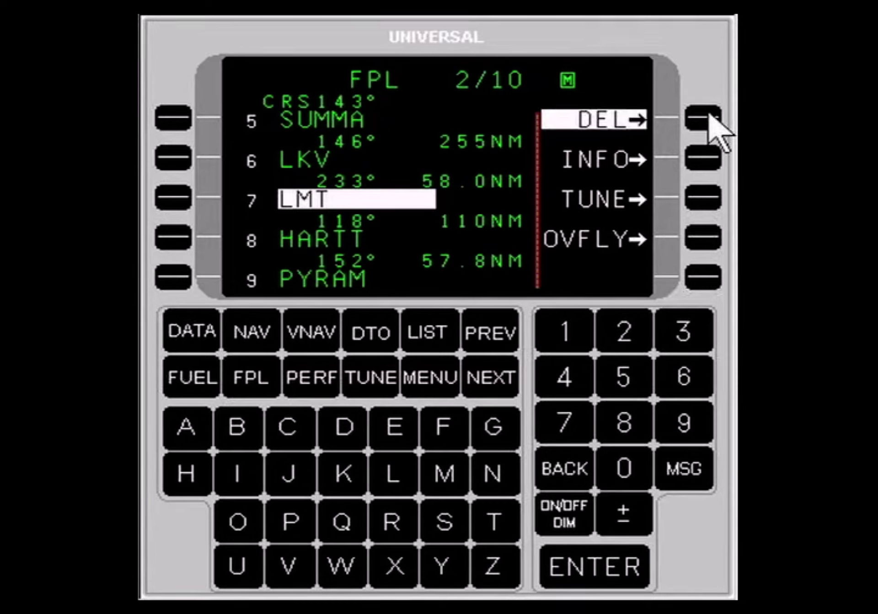
click(708, 116)
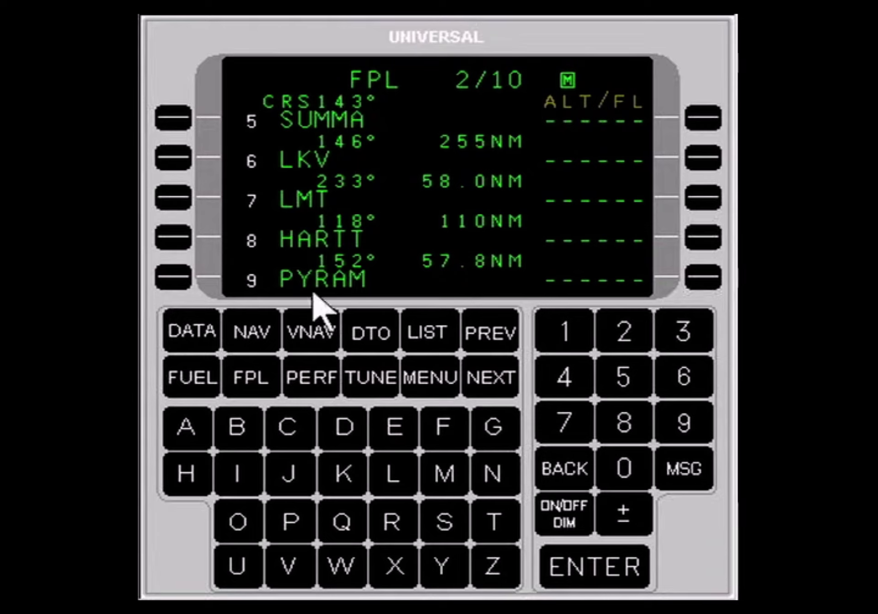
click(170, 199)
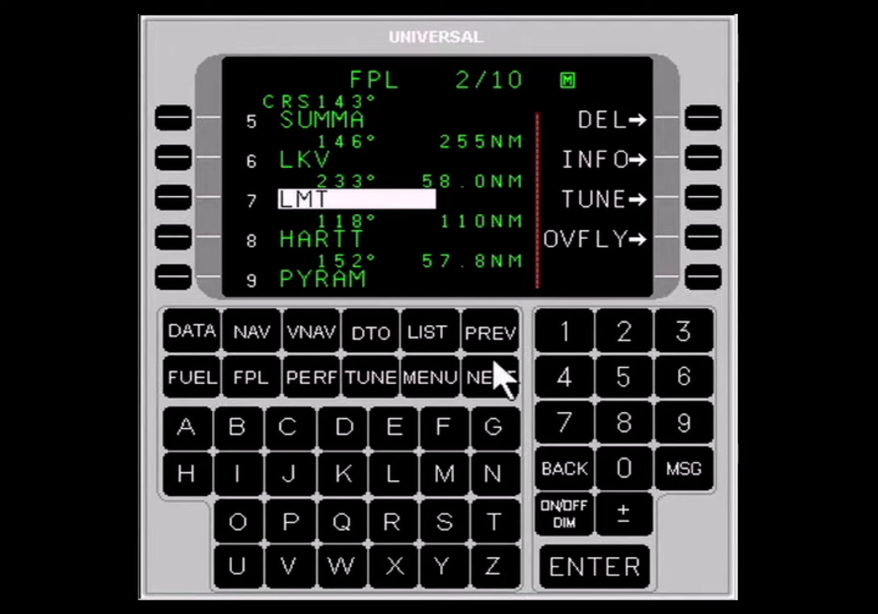
Step: Replace LMT with waypoint 8 and delete the NO LINK discontinuity so LKV connects to HARTT
click(625, 423)
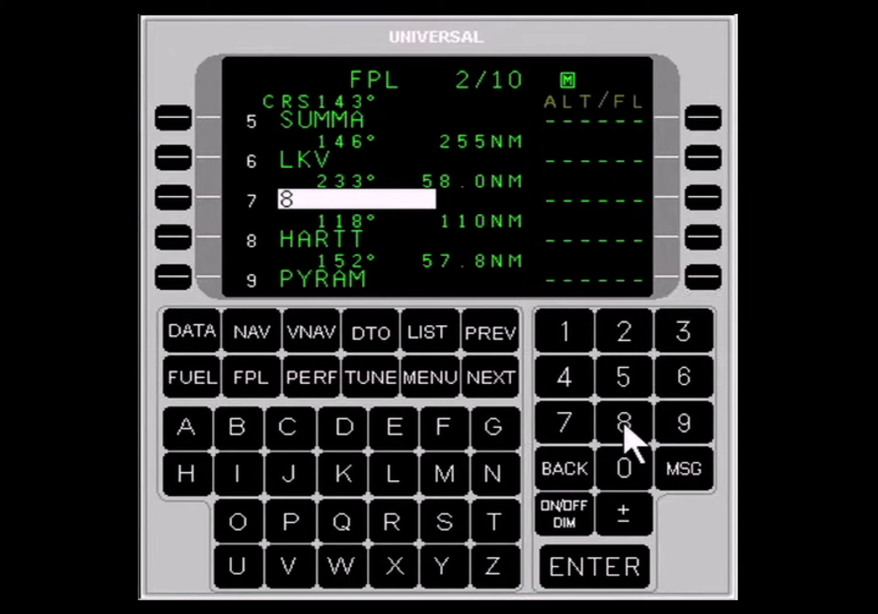
click(595, 560)
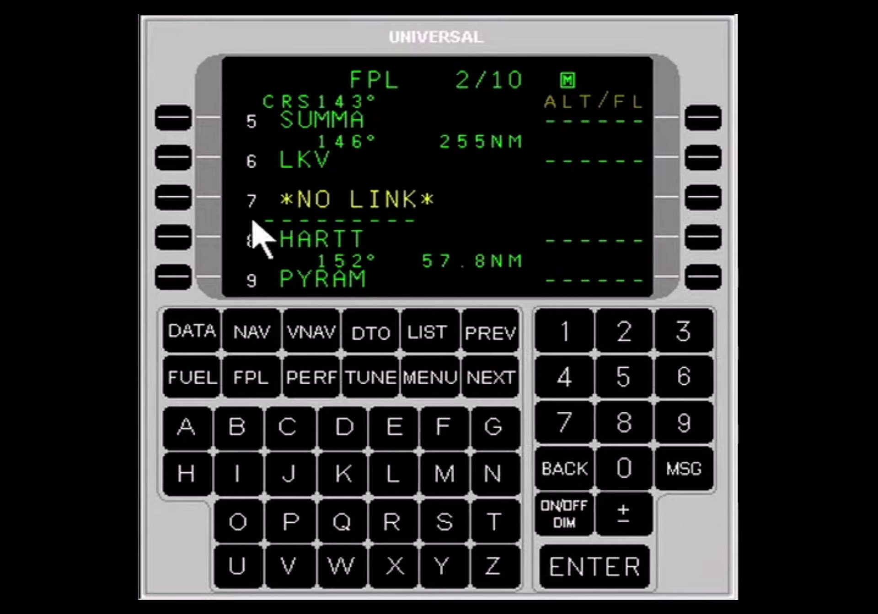
click(176, 201)
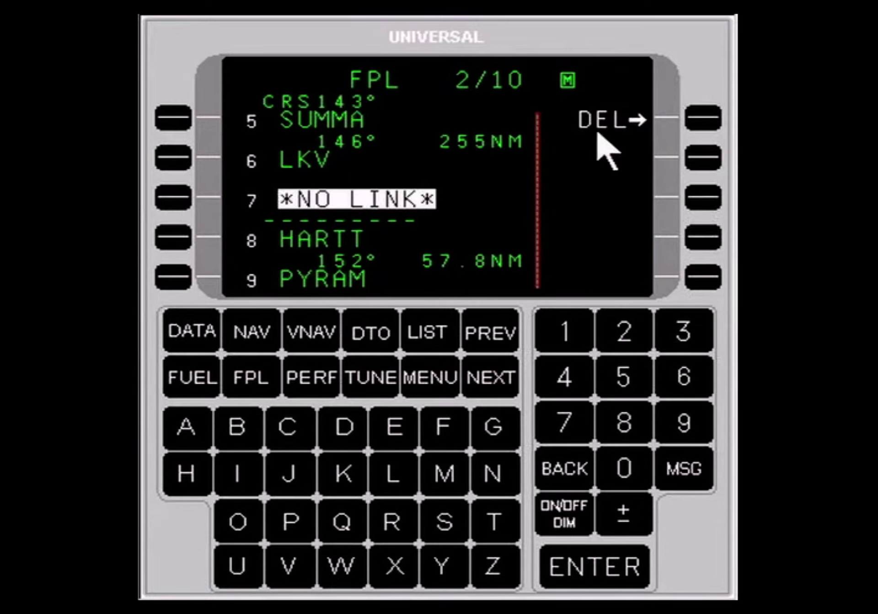
click(703, 118)
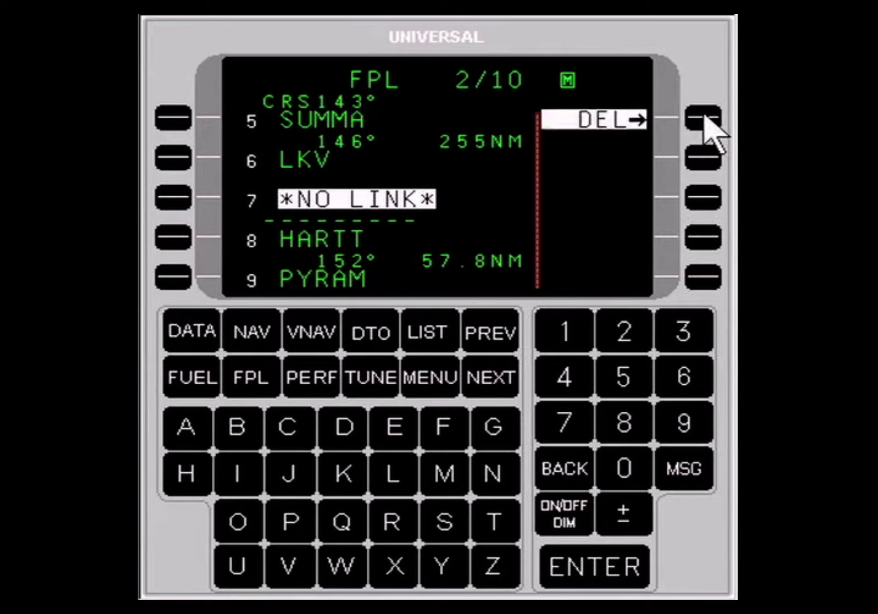
click(703, 118)
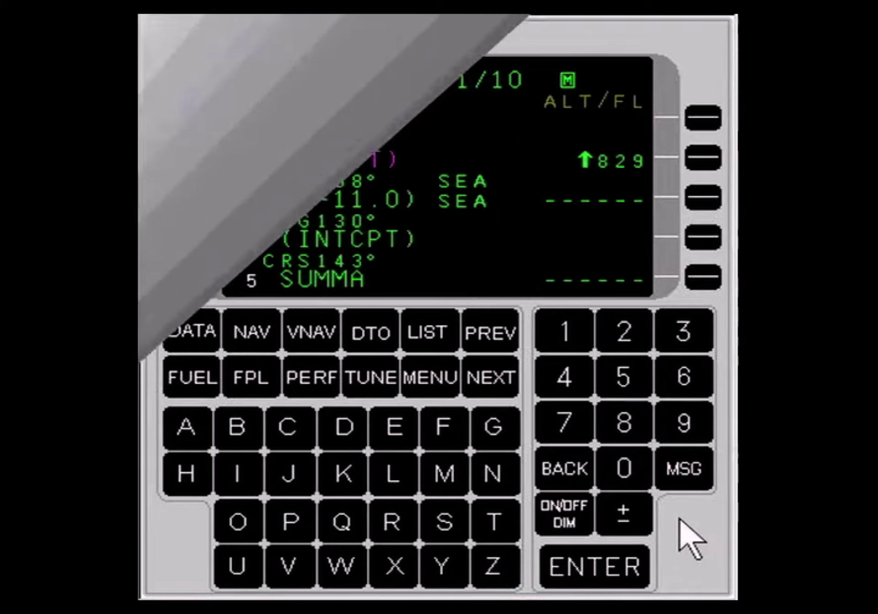
Step: Store the KSEA flight plan as a pilot route, then delete the active flight plan
click(429, 377)
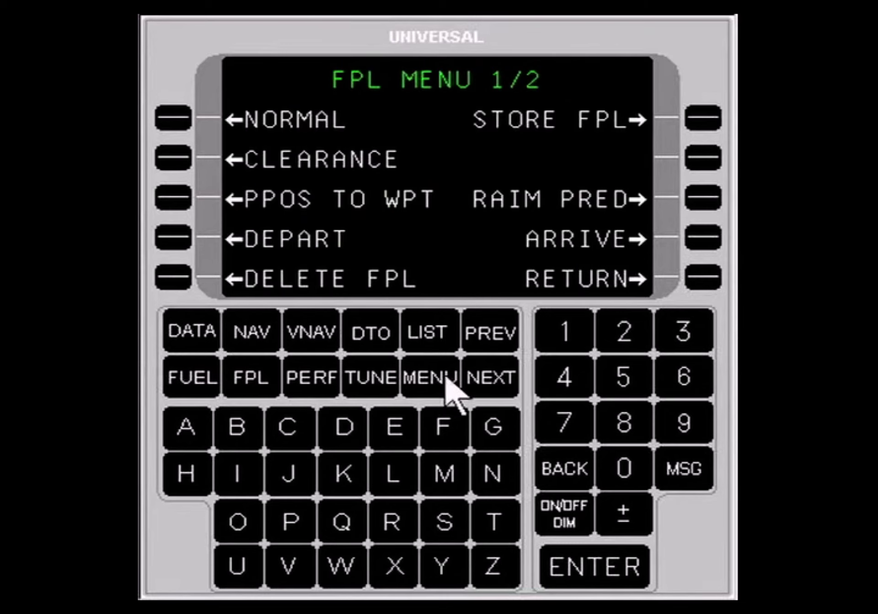
click(698, 118)
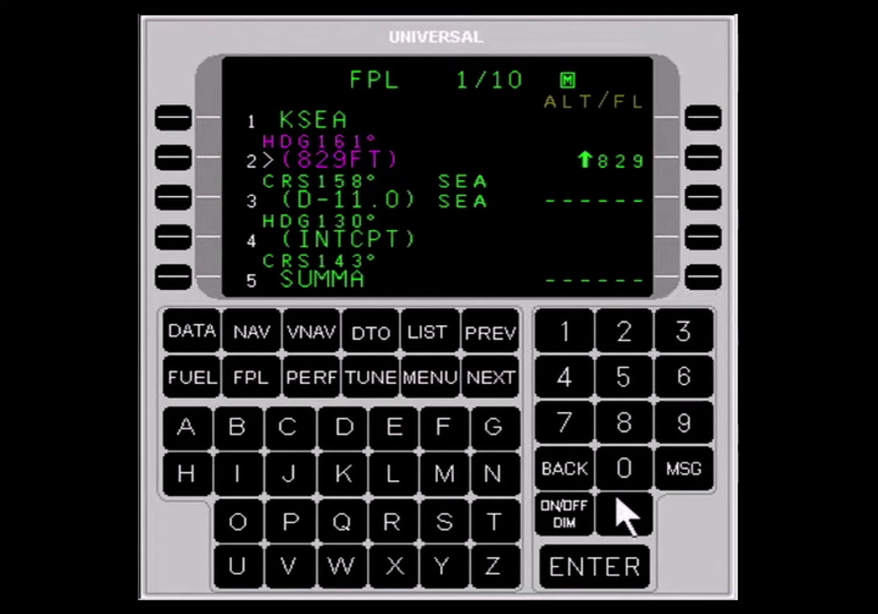
click(428, 382)
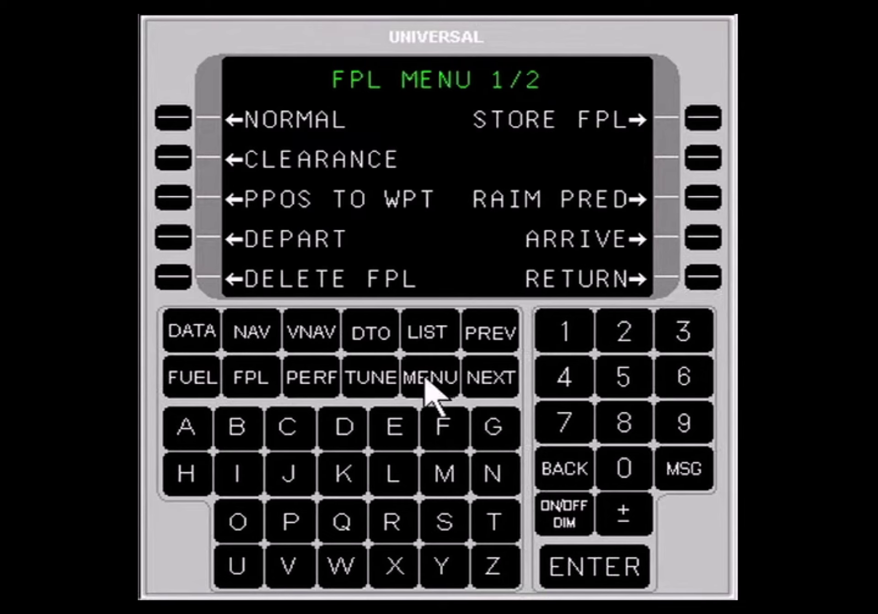
click(174, 277)
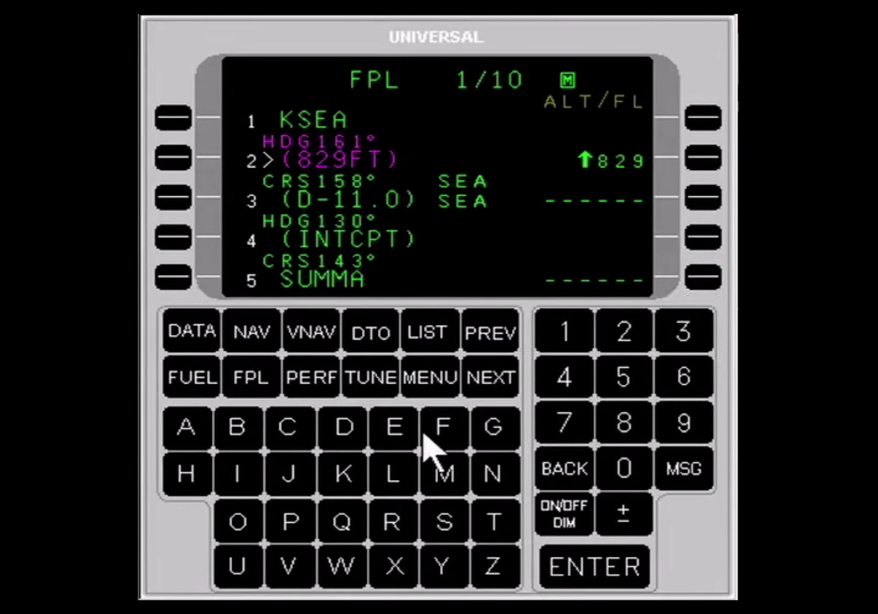
Step: On the FUEL page, accept the 13500 basic weight
click(191, 381)
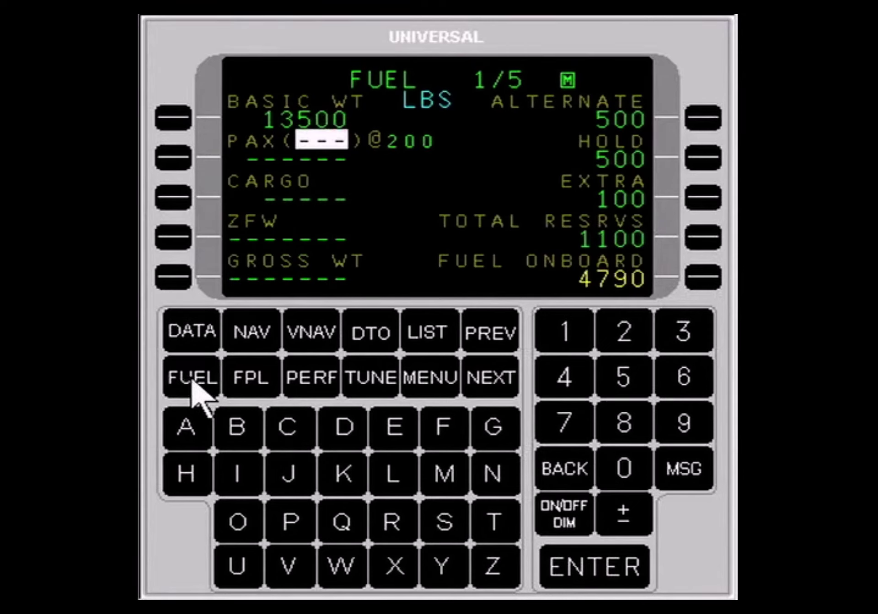
click(182, 117)
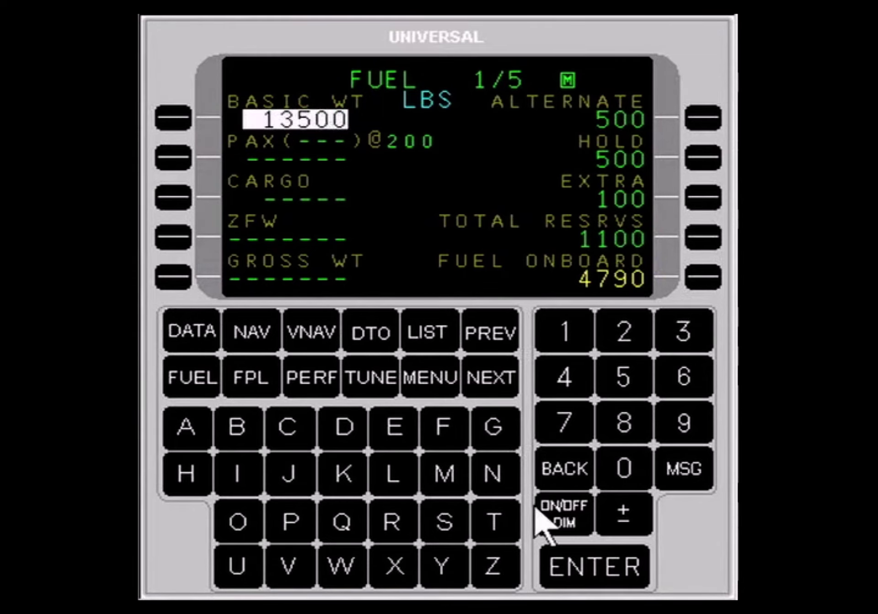
click(599, 560)
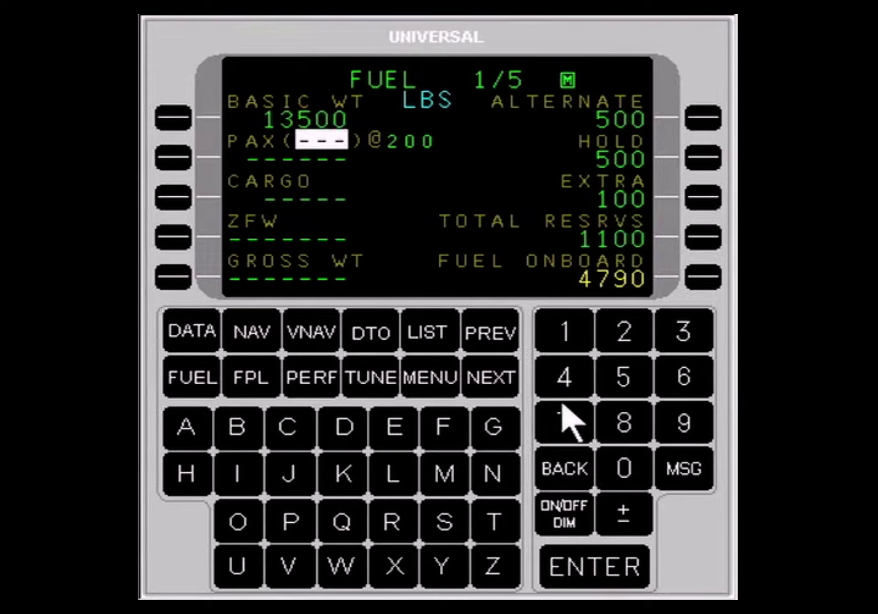
Step: Enter 4 passengers at 800 weight and 150 of cargo for a ZFW of 14450
click(559, 373)
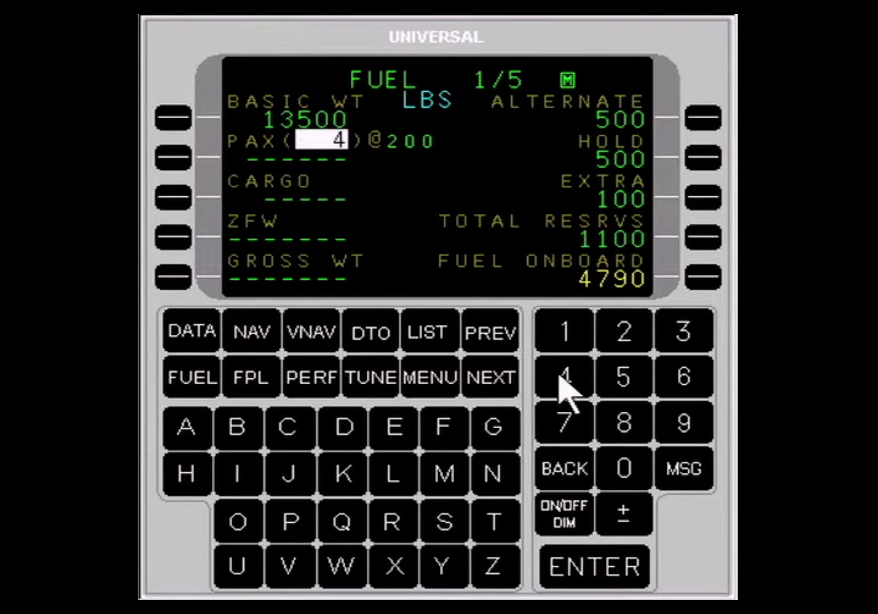
click(588, 556)
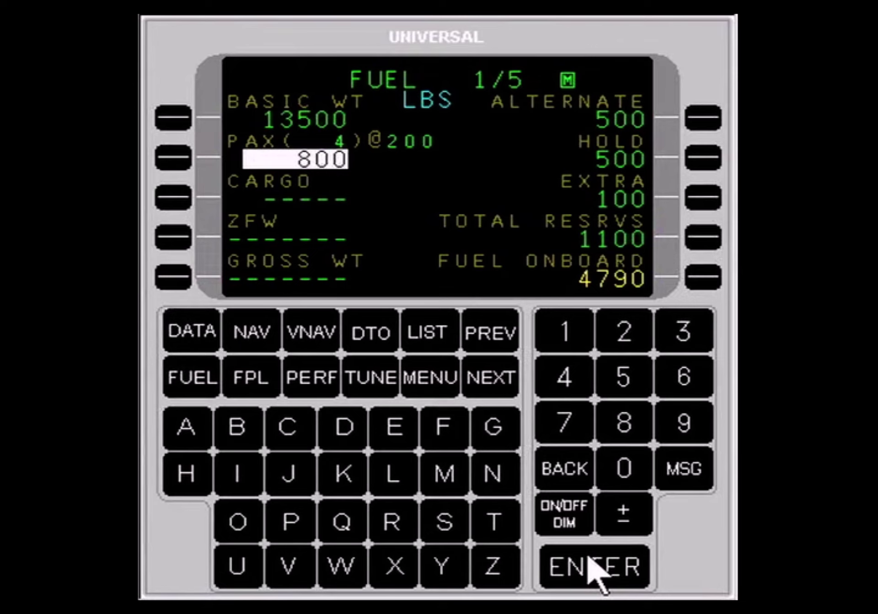
click(589, 558)
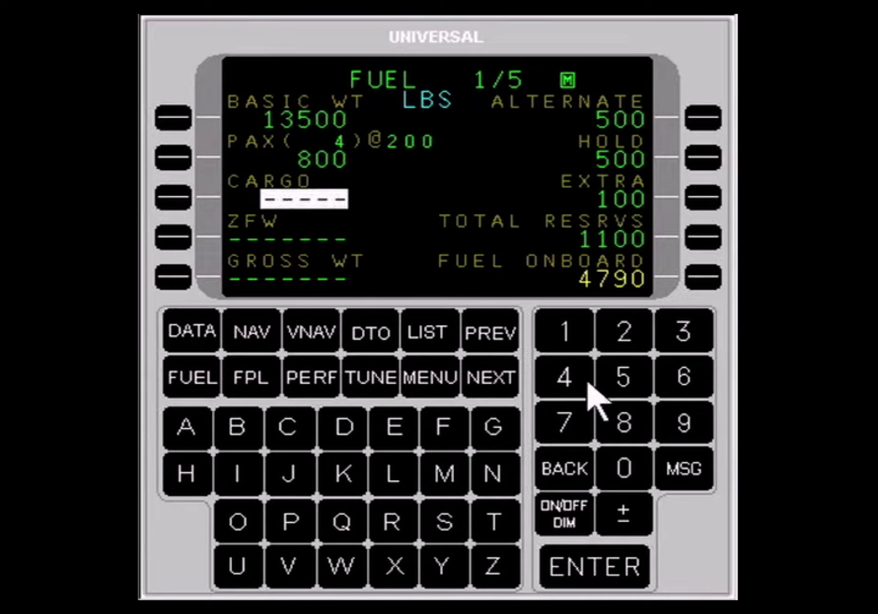
click(587, 342)
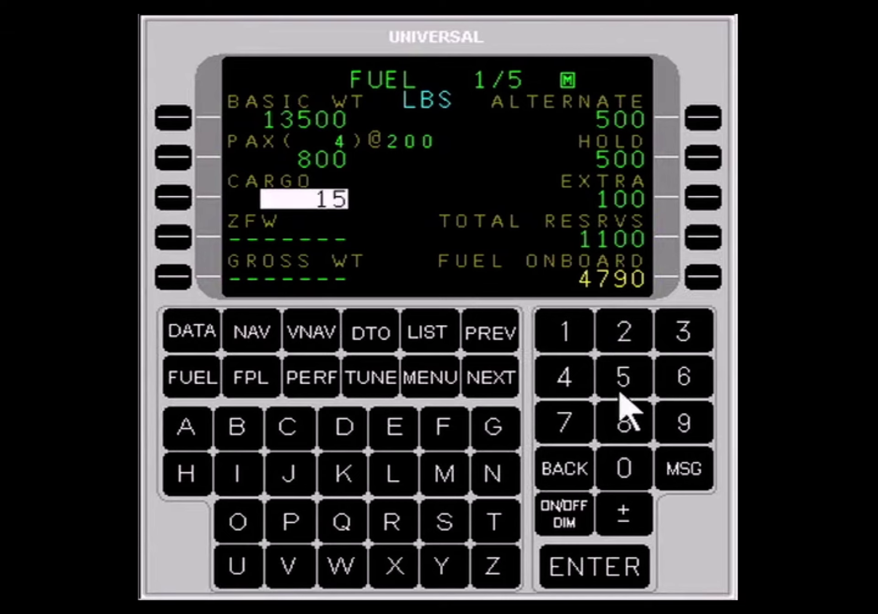
click(621, 467)
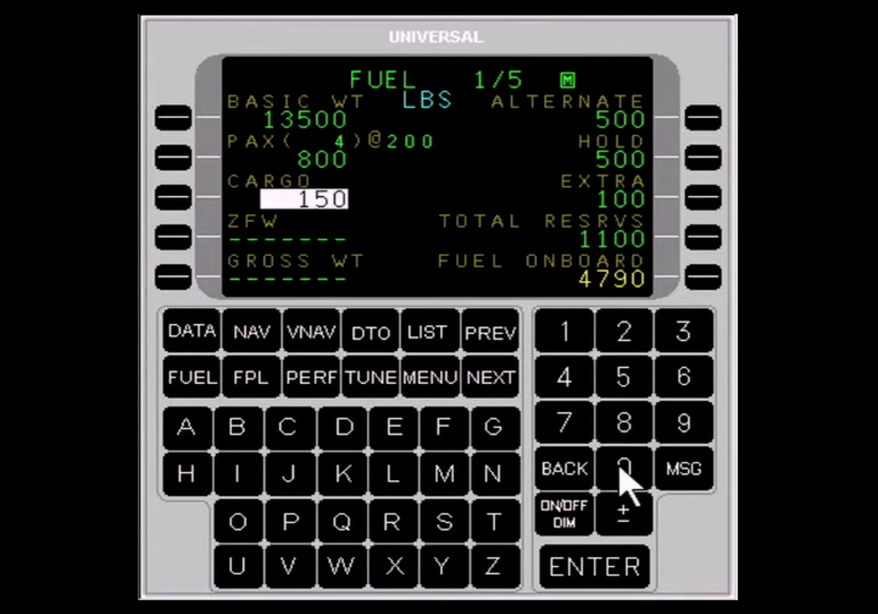
click(606, 568)
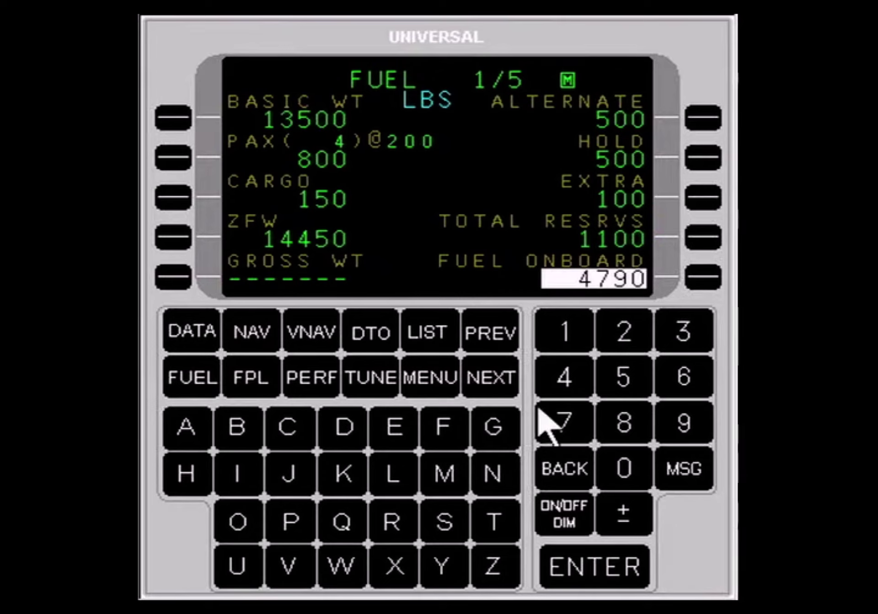
Step: Set the fuel entry method to BY TOTAL in the fuel options
click(432, 384)
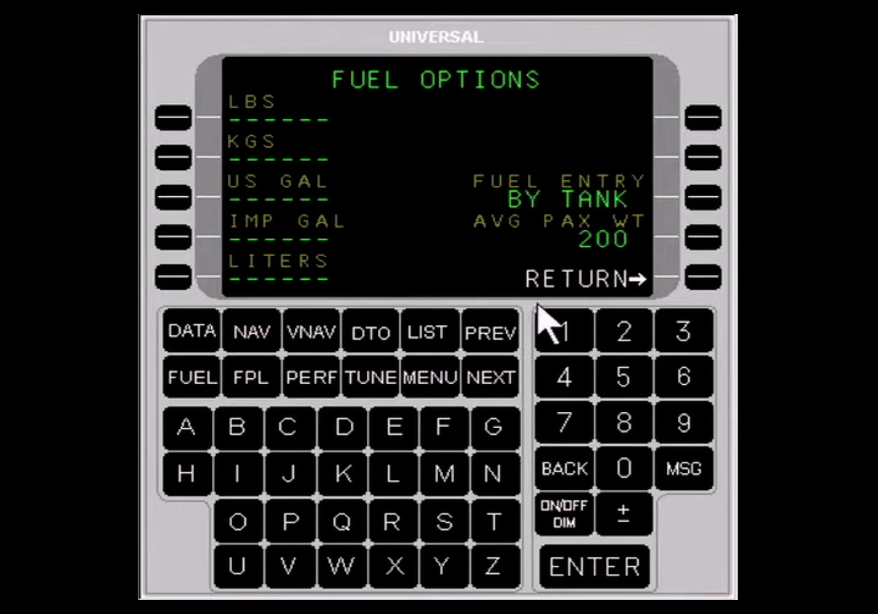
click(703, 197)
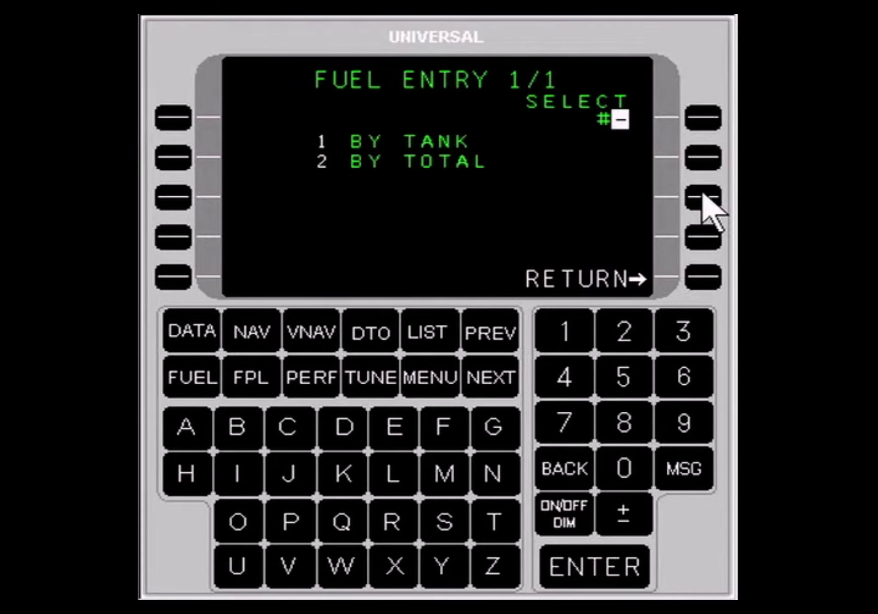
click(624, 326)
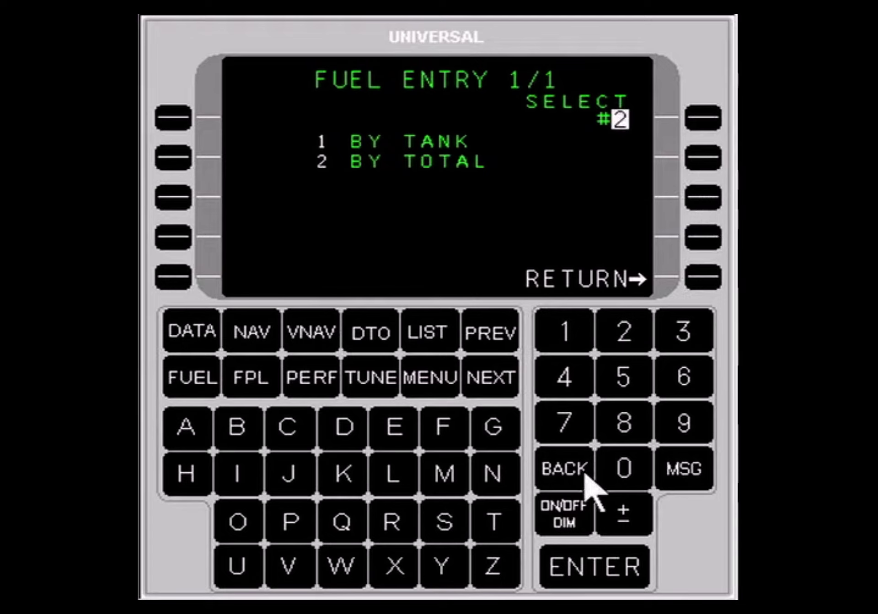
click(577, 553)
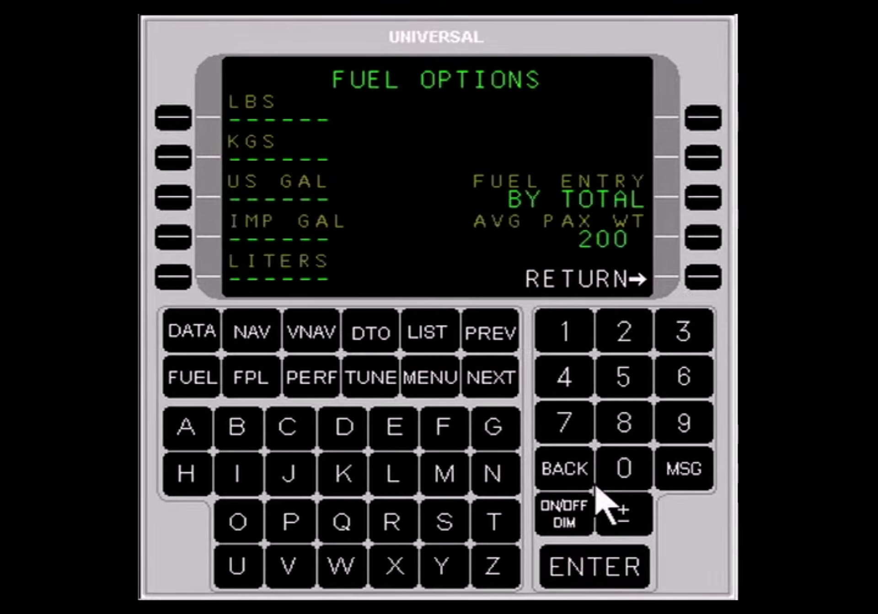
click(702, 277)
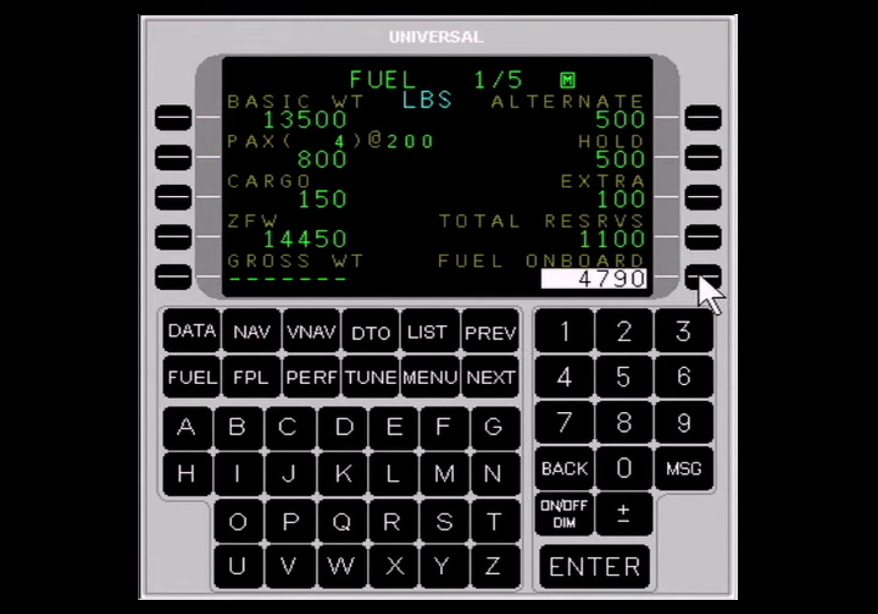
Step: Enter 5500 as fuel onboard, giving gross weight 19950
click(623, 374)
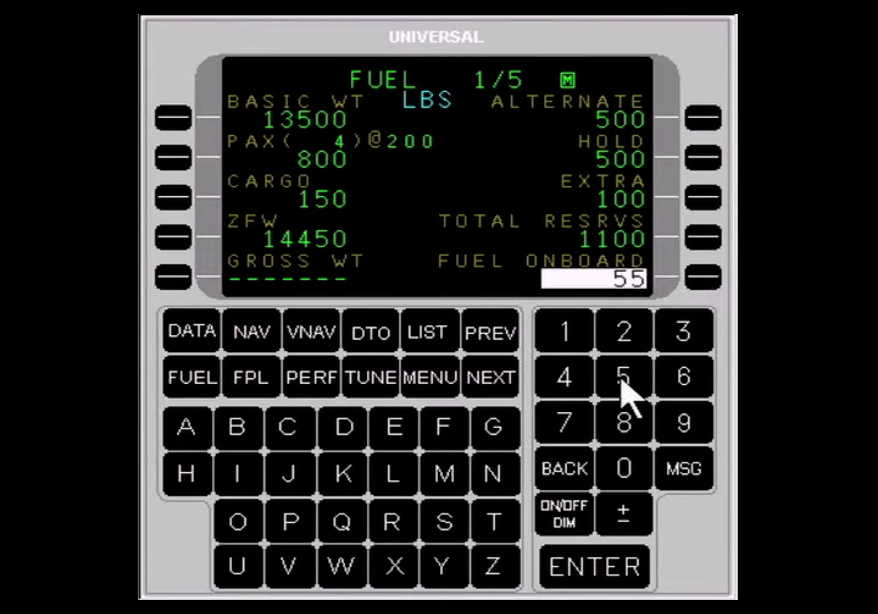
click(619, 463)
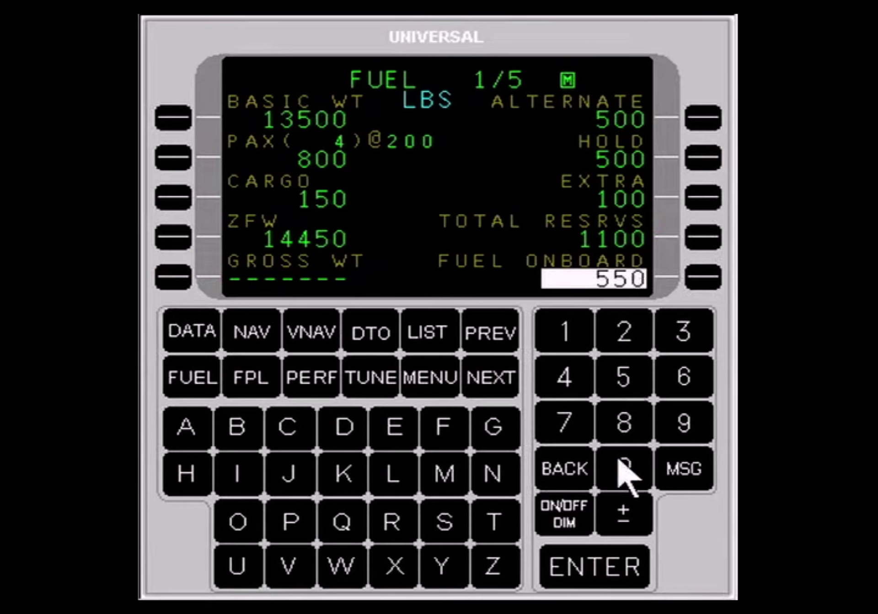
click(619, 460)
click(600, 565)
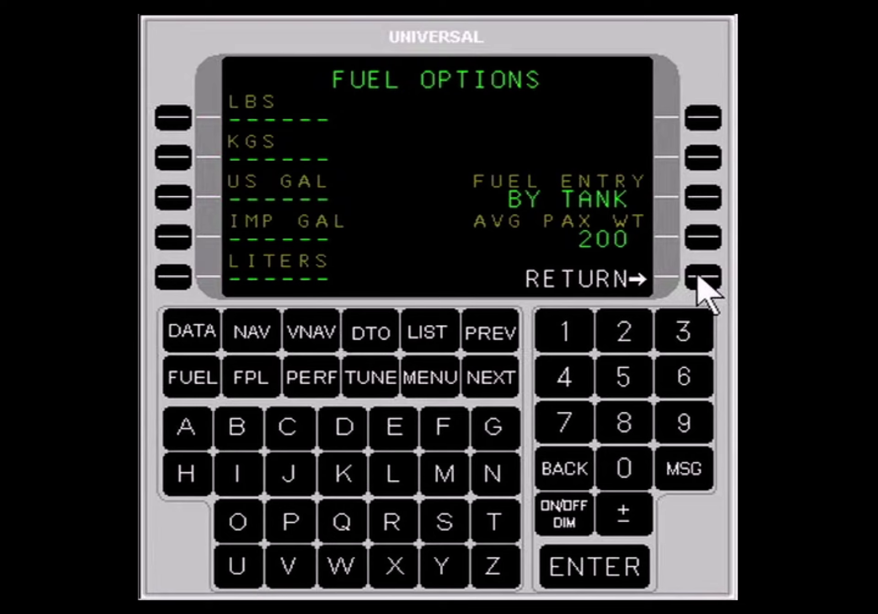
Step: Open per-tank fuel onboard entry and enter 2500 for TANK1 and 2500 for TANK2
click(699, 277)
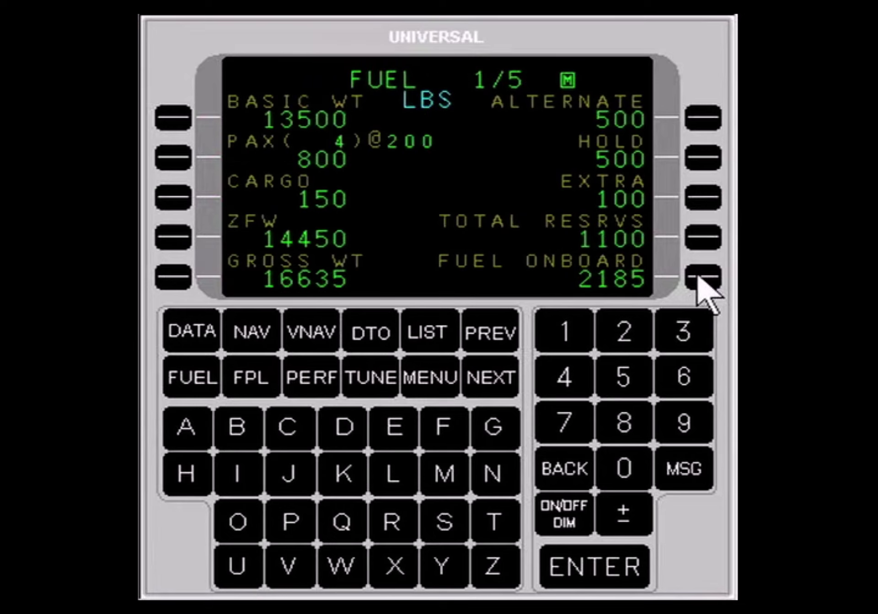
click(699, 277)
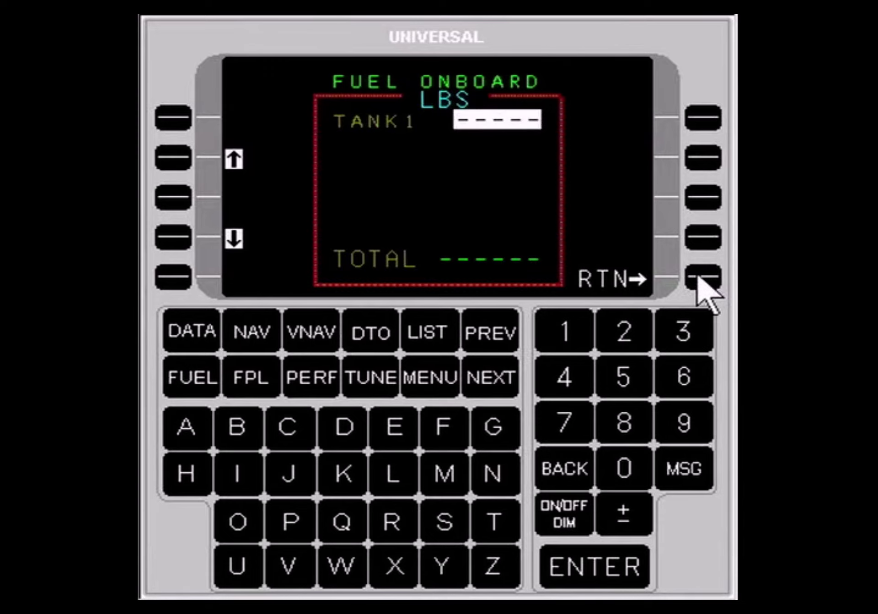
click(626, 339)
click(616, 369)
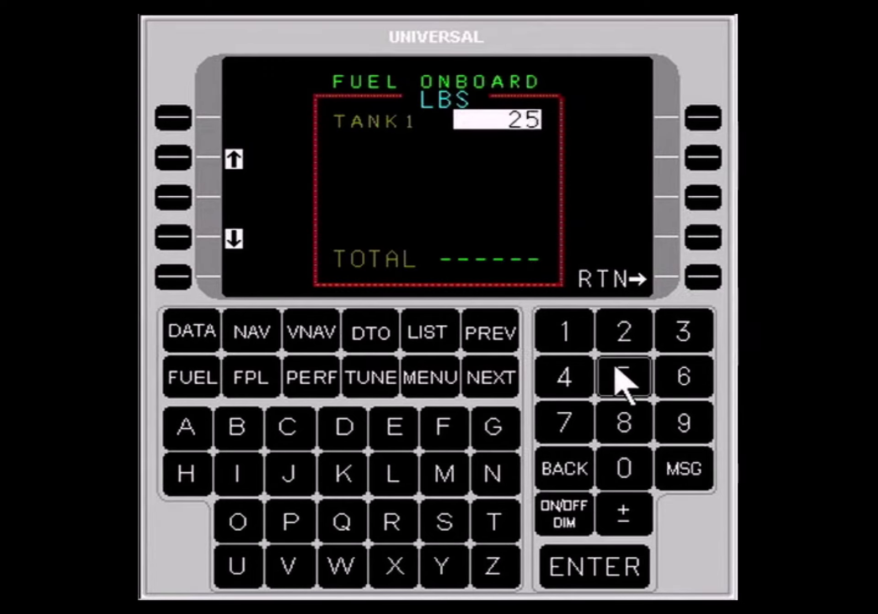
click(615, 476)
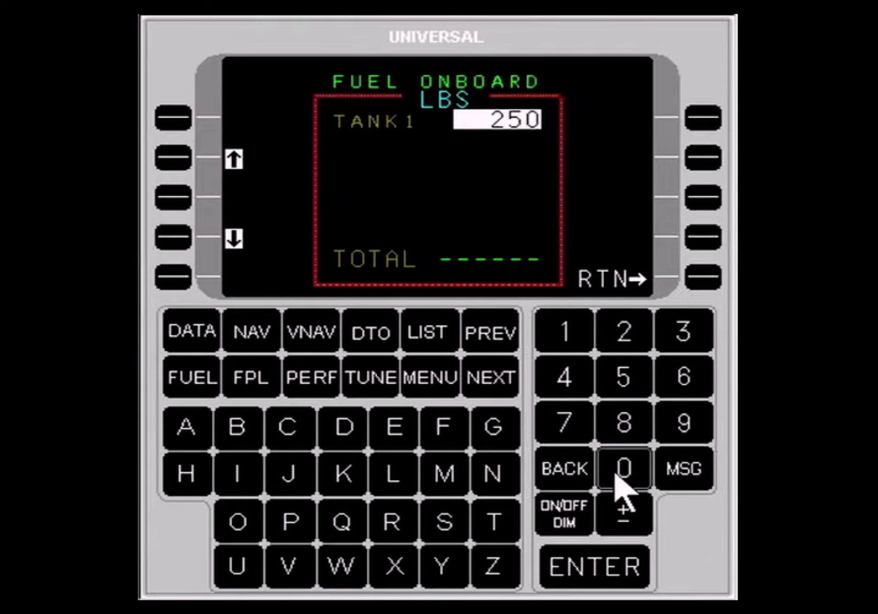
click(615, 475)
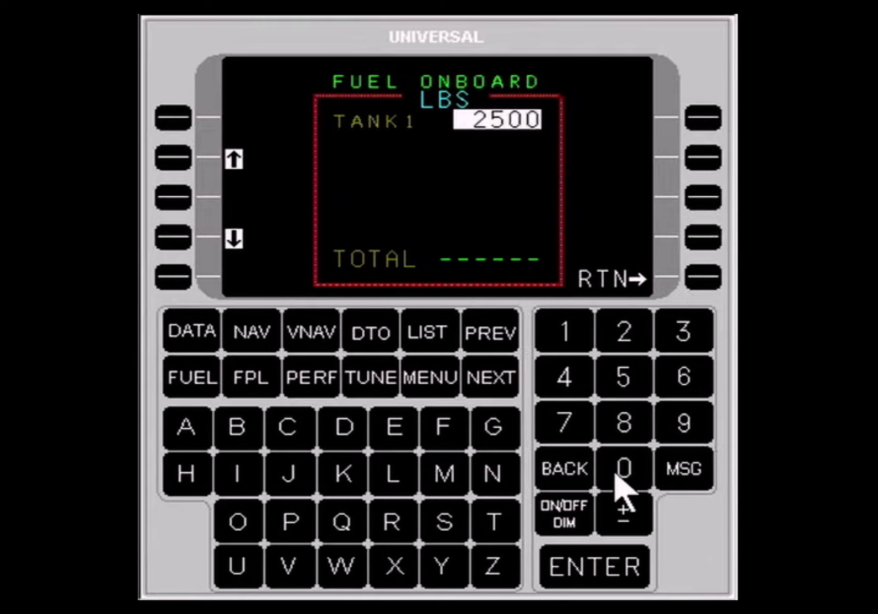
click(613, 562)
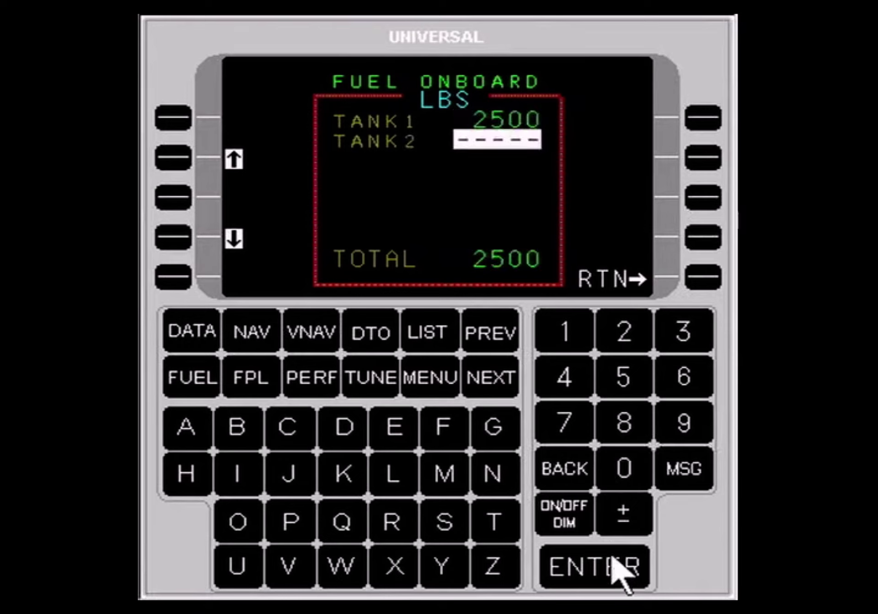
click(631, 334)
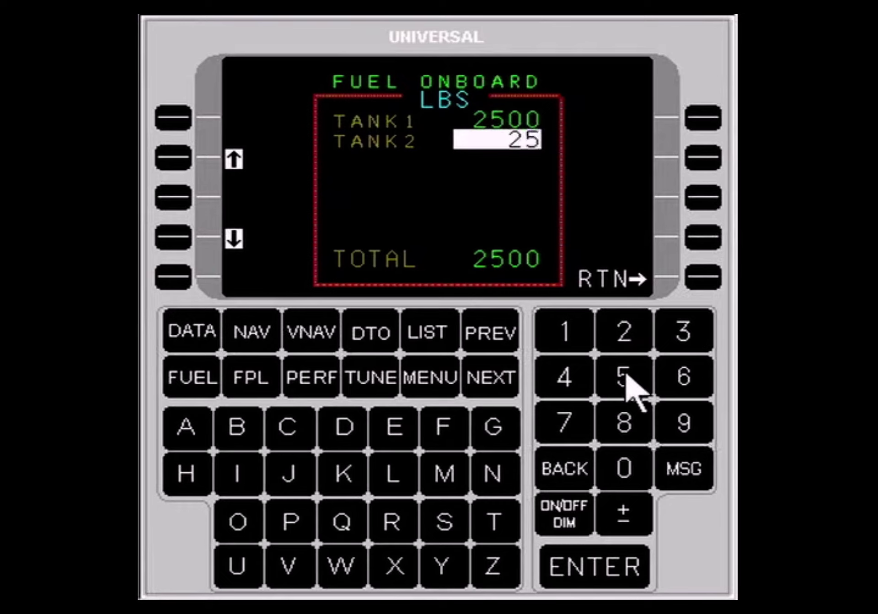
click(624, 471)
click(623, 471)
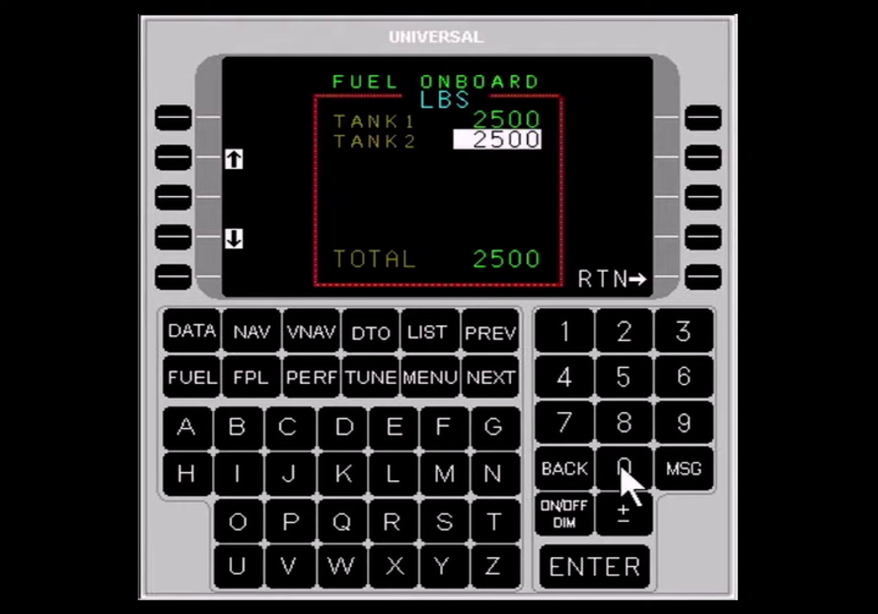
click(614, 557)
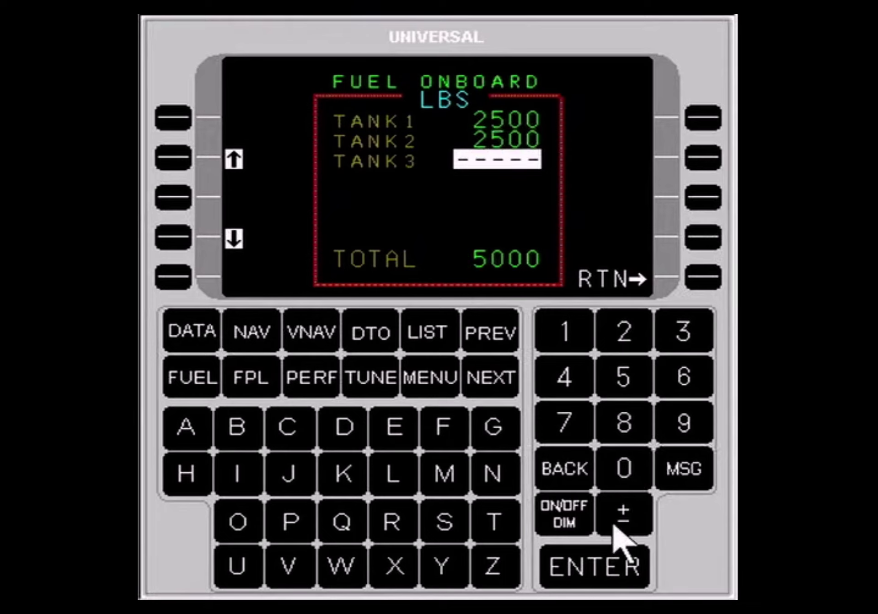
Step: Enter 500 for TANK3, leave TANK4 empty, and return to FUEL showing 5497 onboard
click(625, 377)
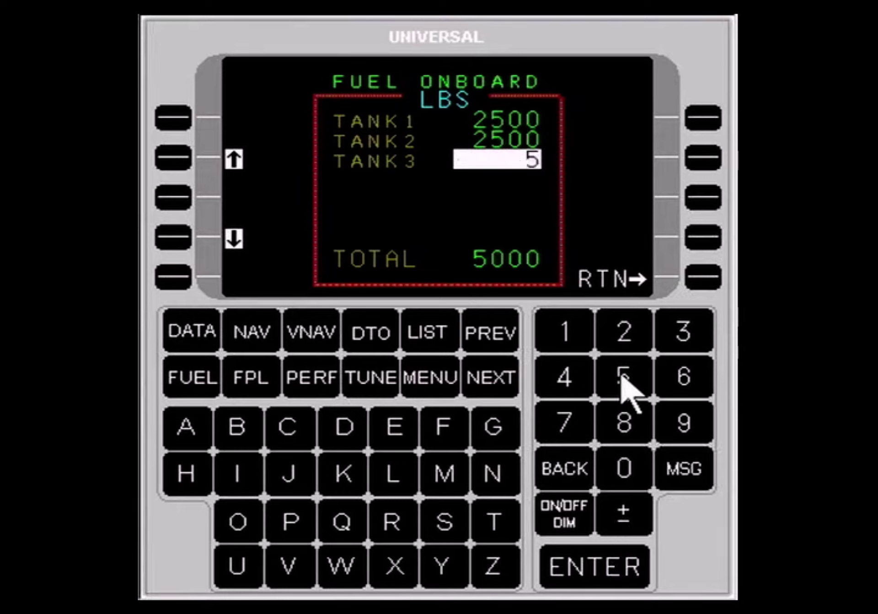
click(623, 473)
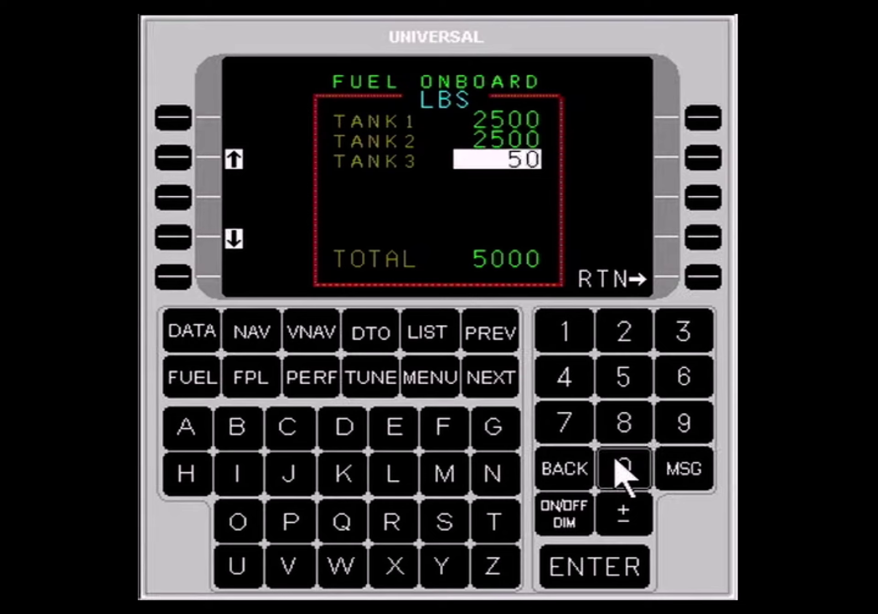
click(616, 459)
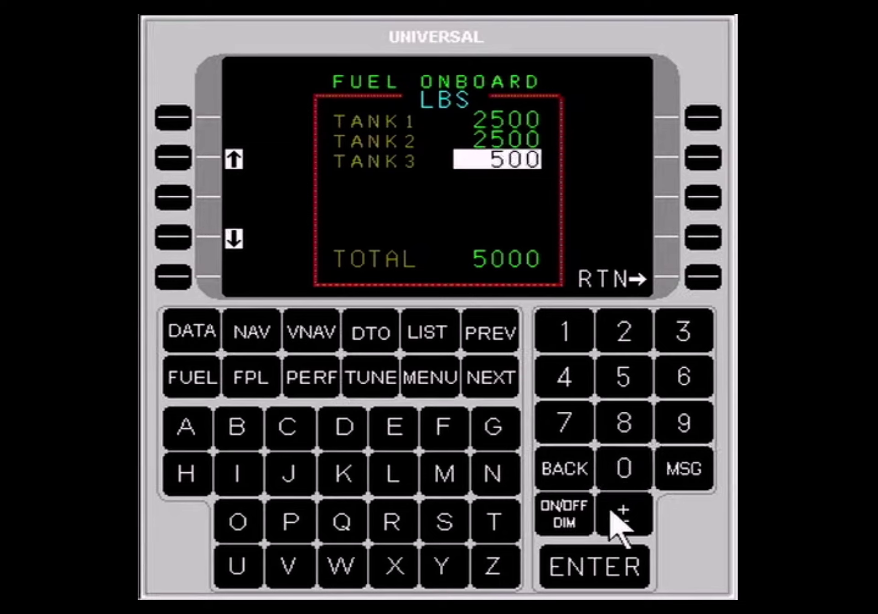
click(615, 577)
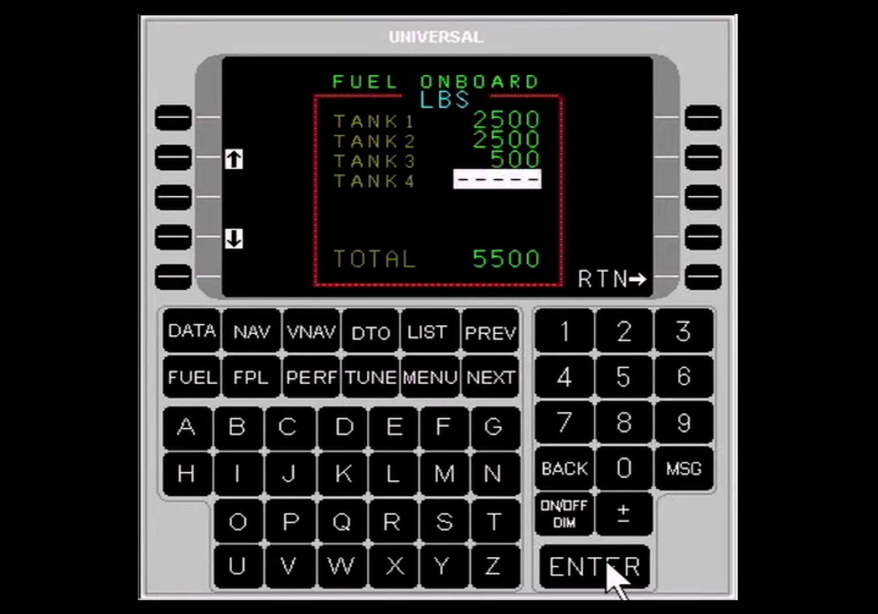
click(615, 577)
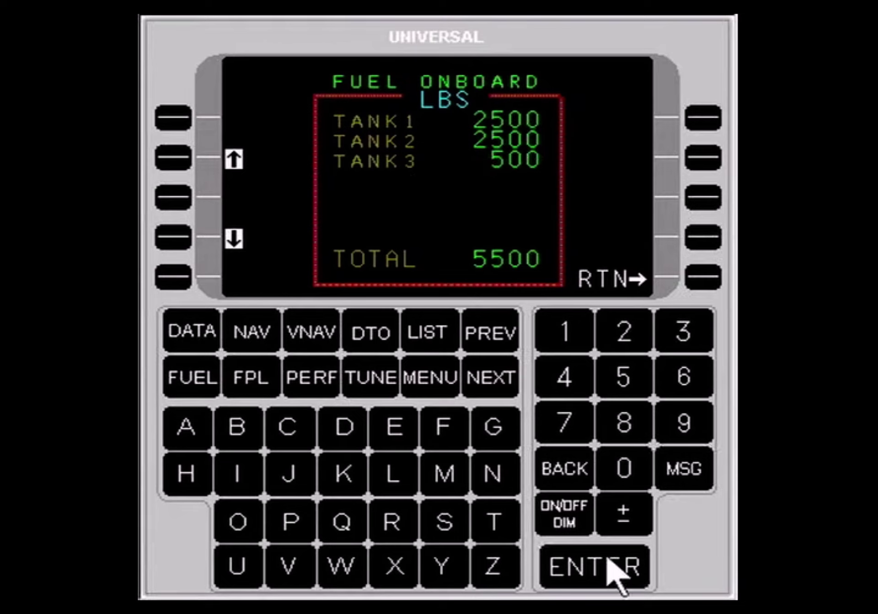
click(702, 278)
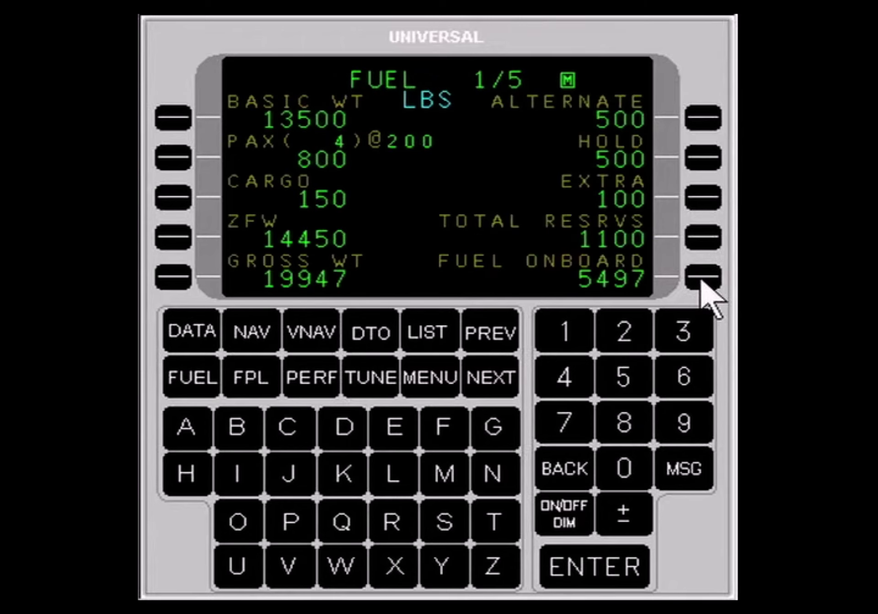